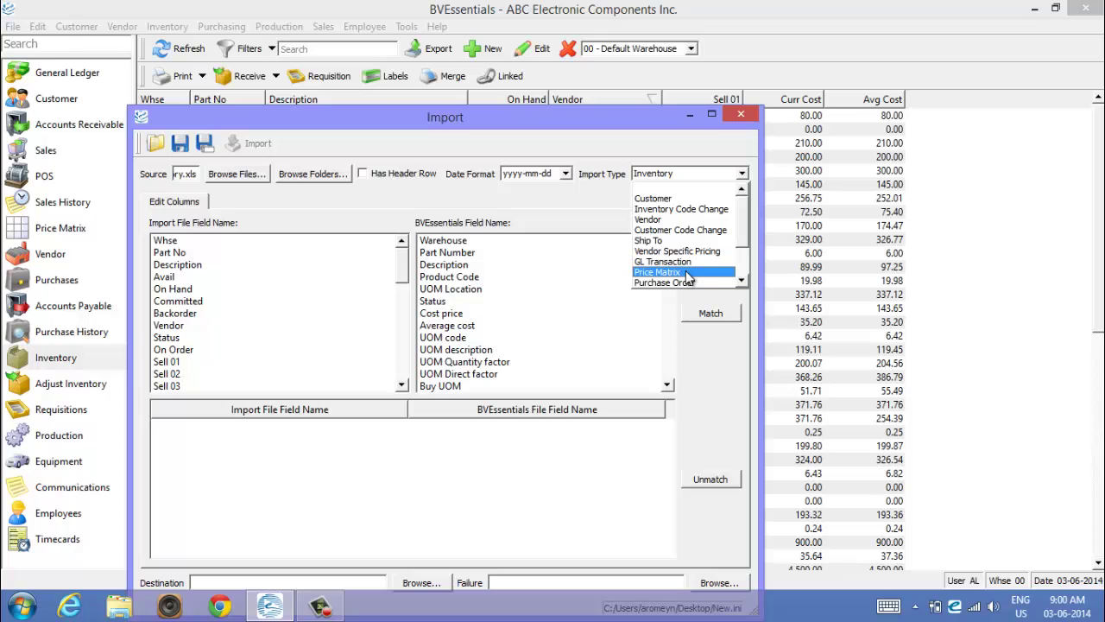
Step: Look through the available import types in the Import window, keep Inventory, and close the window
{"action": "left_click", "coordinate": [742, 280]}
{"action": "left_click", "coordinate": [743, 281]}
{"action": "left_click", "coordinate": [746, 279]}
{"action": "left_click", "coordinate": [746, 280]}
{"action": "left_click", "coordinate": [746, 280]}
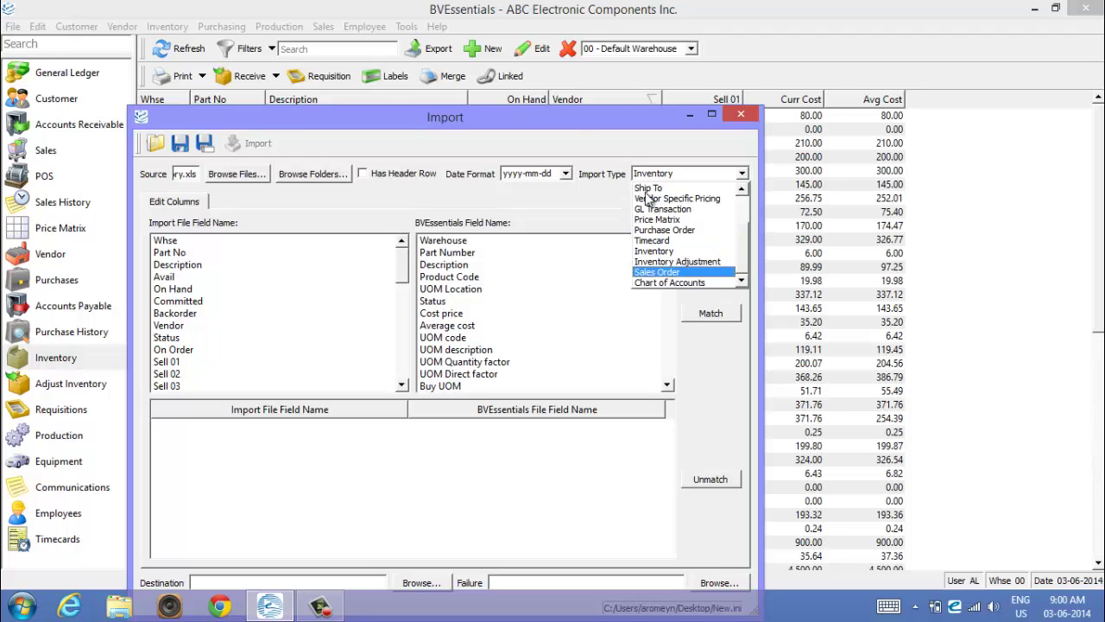
{"action": "left_click", "coordinate": [577, 123]}
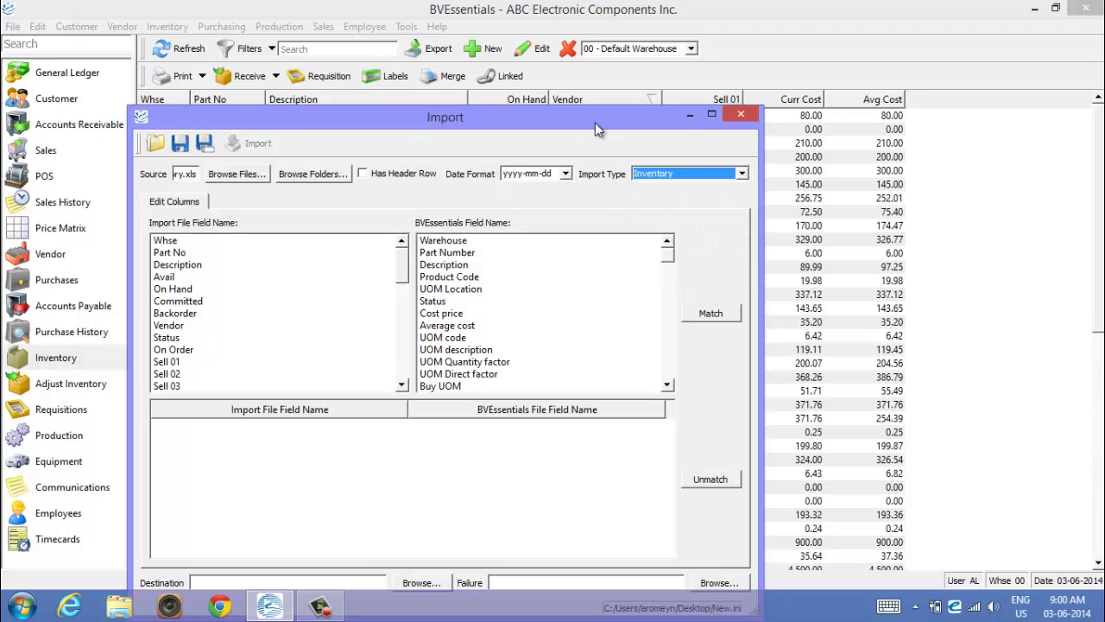
{"action": "left_click", "coordinate": [741, 115]}
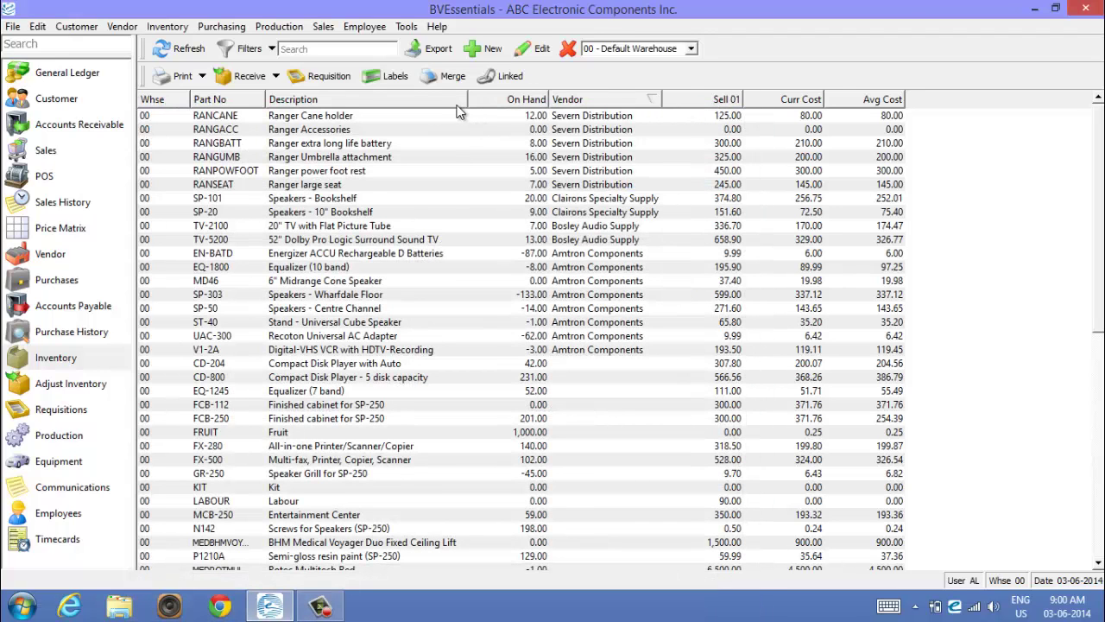
Step: Review which columns can be shown in the inventory list and close the column chooser
{"action": "left_click", "coordinate": [343, 144]}
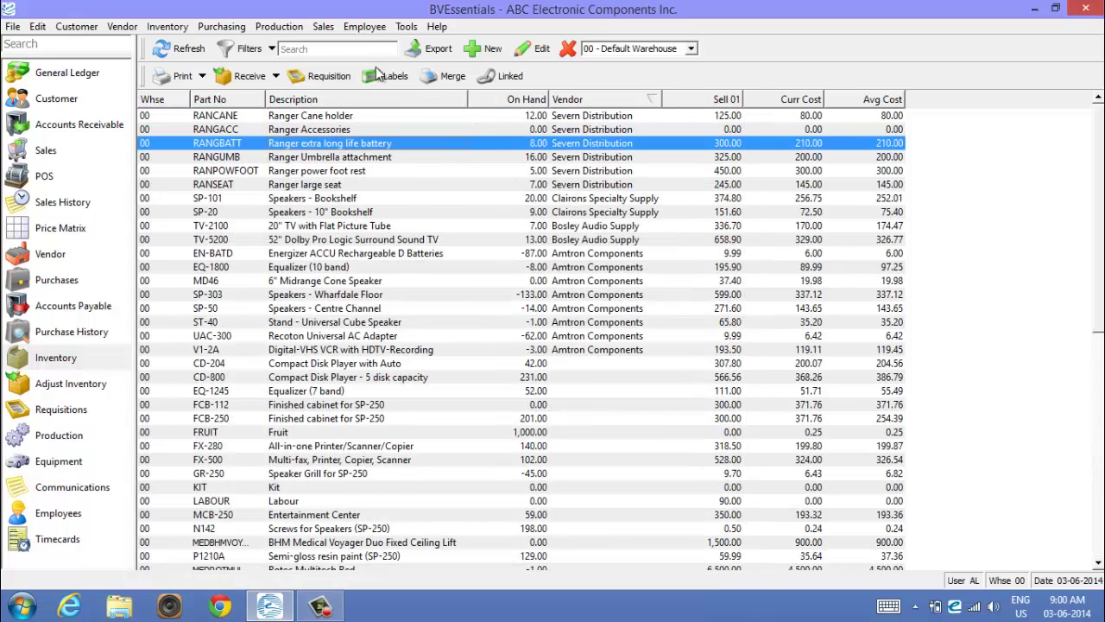
{"action": "right_click", "coordinate": [424, 99]}
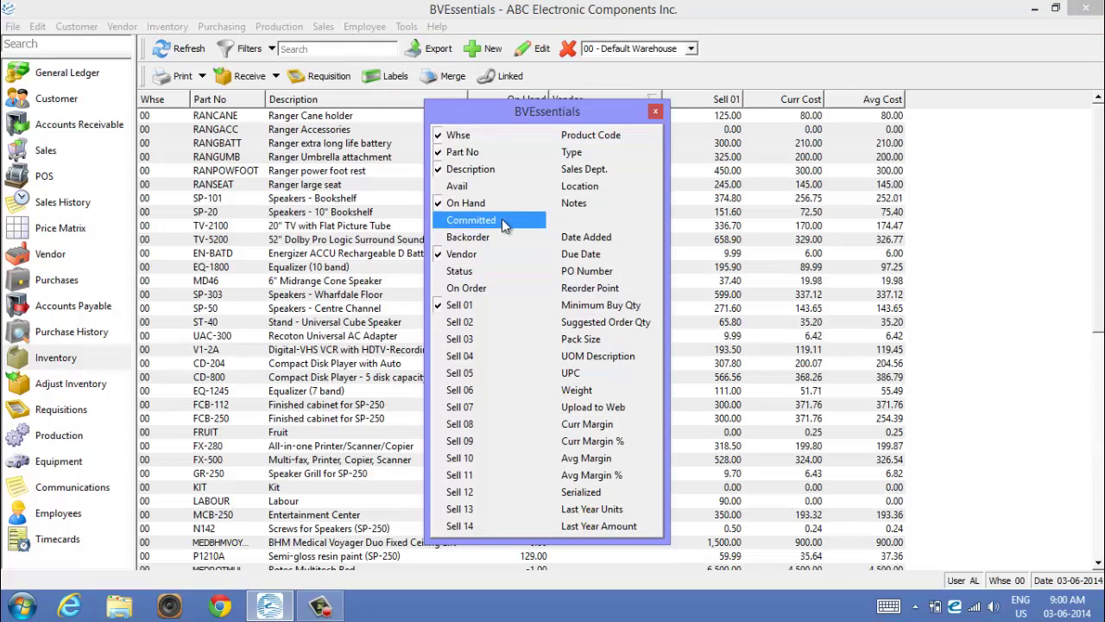
{"action": "left_click", "coordinate": [657, 114]}
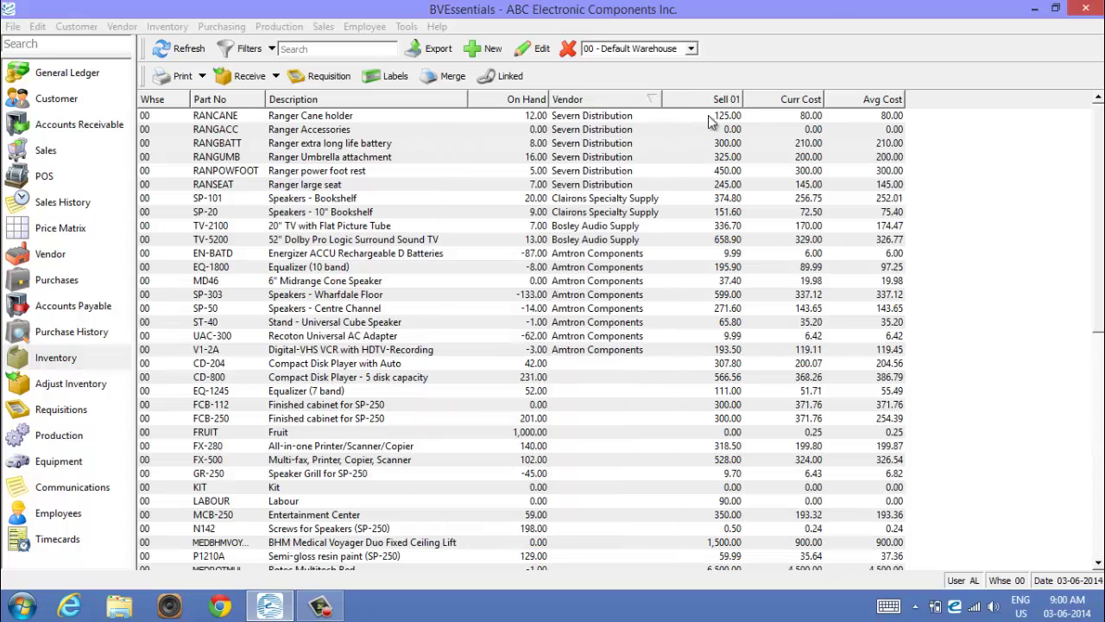
{"action": "left_click", "coordinate": [412, 119]}
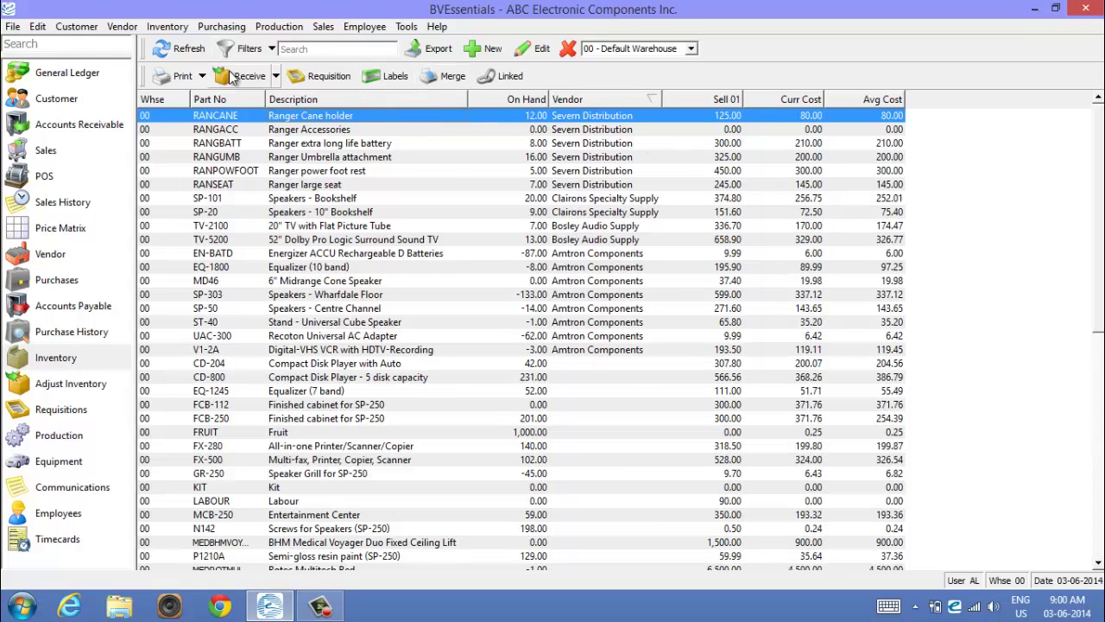
Step: Filter the inventory list to parts whose Vendor contains "amtron"
{"action": "left_click", "coordinate": [248, 50]}
{"action": "left_click", "coordinate": [231, 119]}
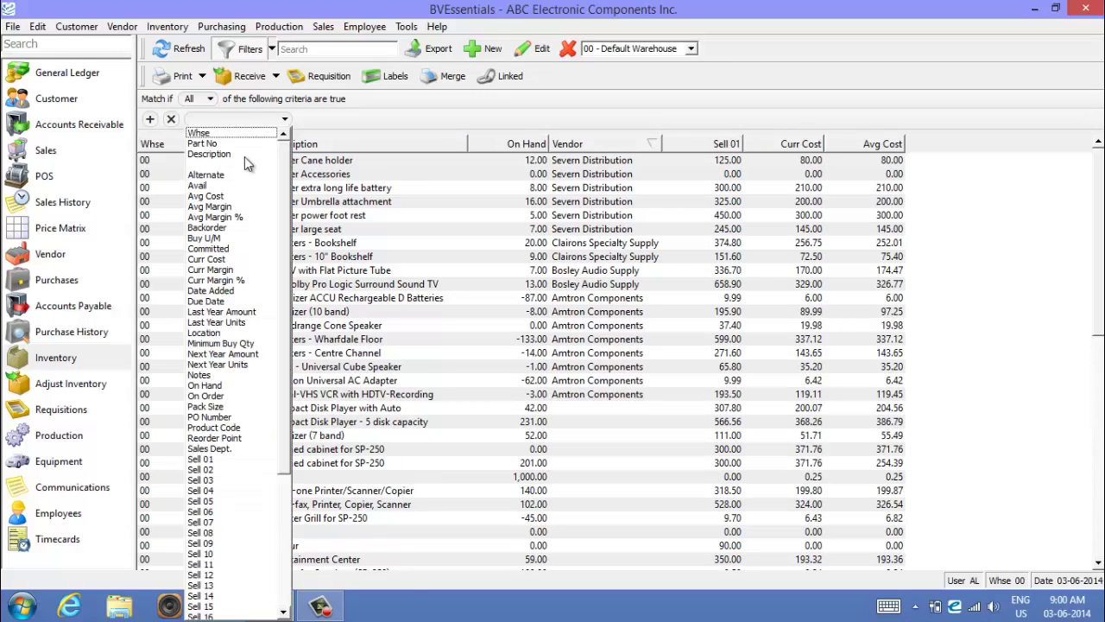
{"action": "left_click", "coordinate": [207, 174]}
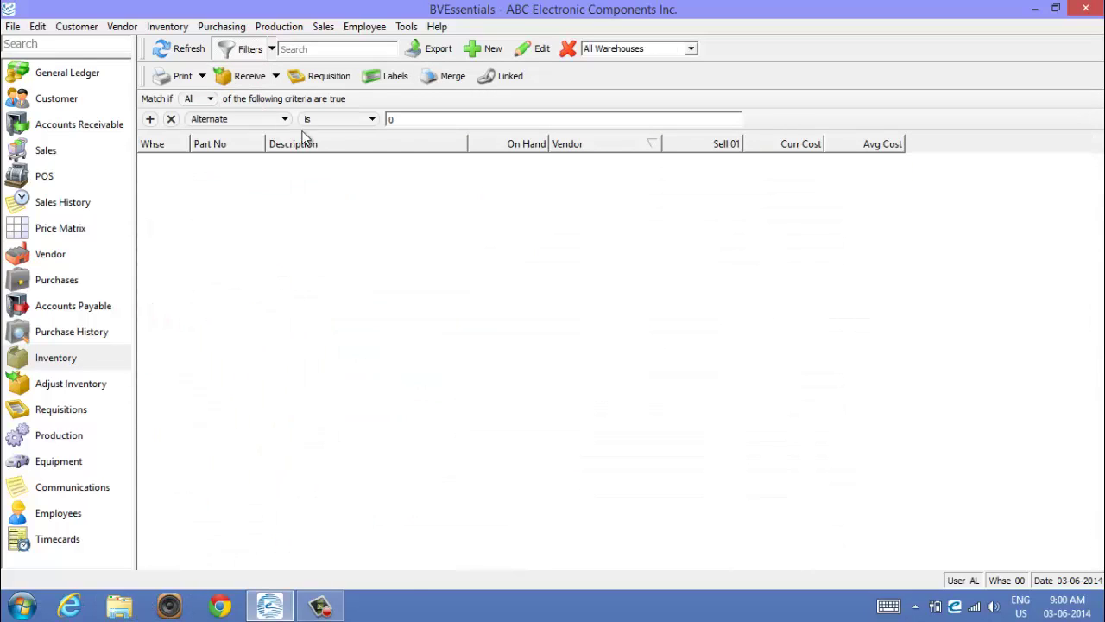
{"action": "left_click", "coordinate": [268, 119]}
{"action": "scroll", "coordinate": [247, 452], "scroll_direction": "down", "scroll_amount": 5}
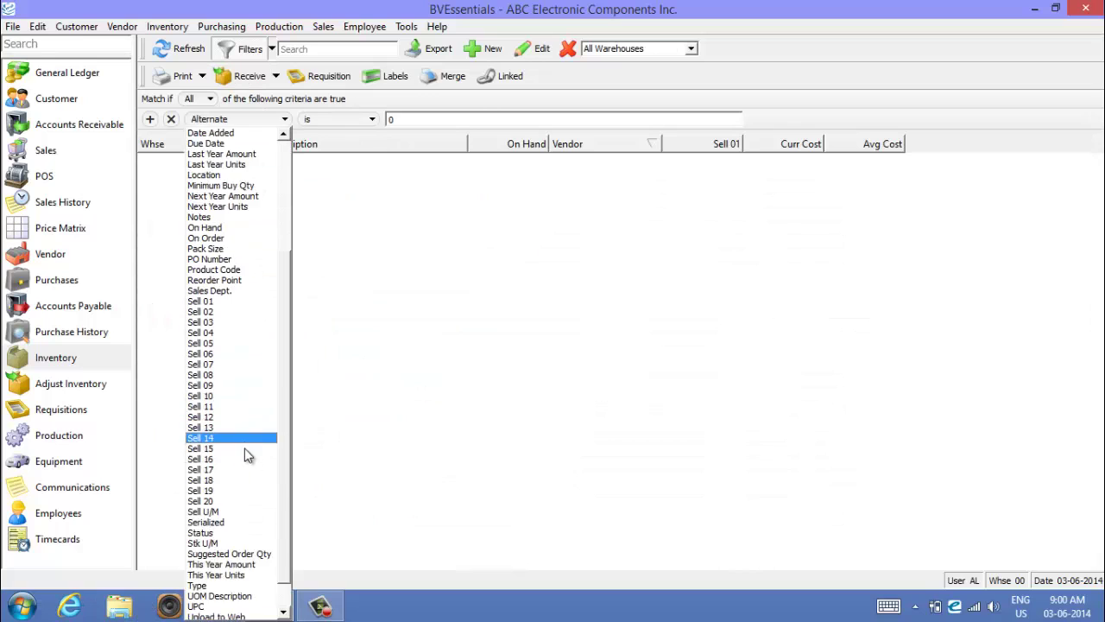
{"action": "left_click", "coordinate": [223, 597]}
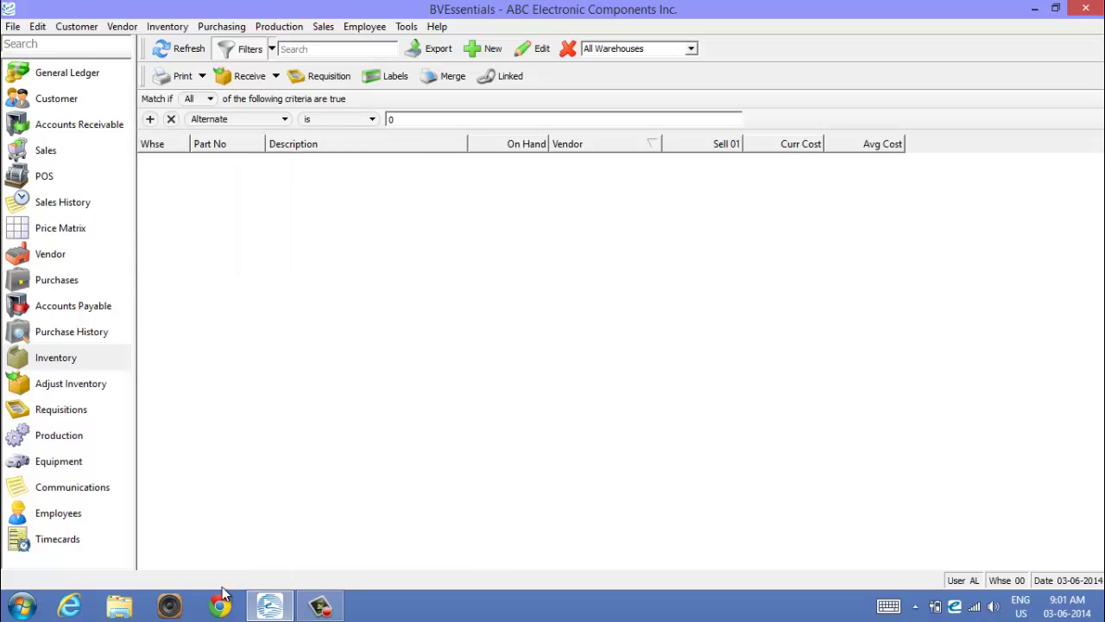
{"action": "left_click", "coordinate": [415, 124]}
{"action": "type", "text": "amtron"}
{"action": "key", "text": "Return"}
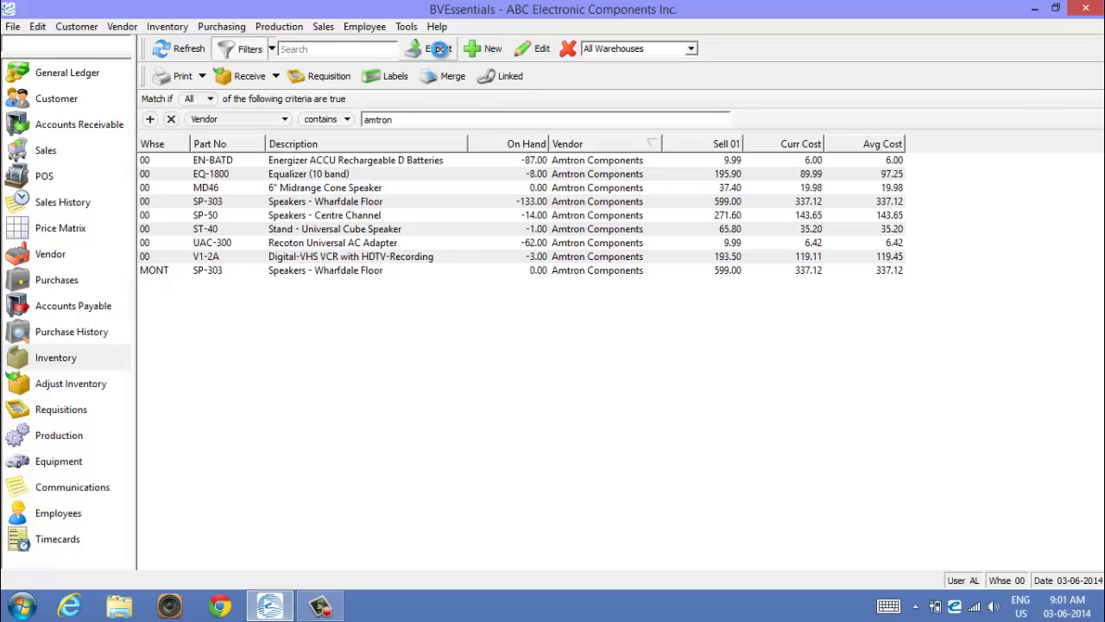
Step: Export the filtered inventory list to the Desktop as inventory.xls, replacing the existing file, and open it in Excel
{"action": "left_click", "coordinate": [439, 50]}
{"action": "left_click", "coordinate": [74, 158]}
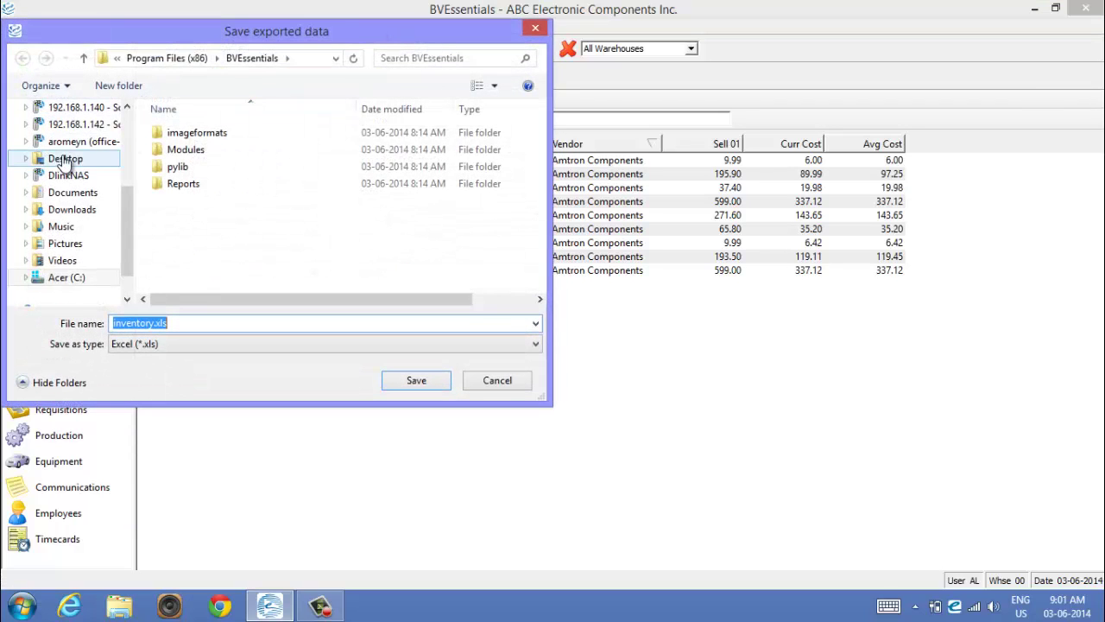
{"action": "left_click", "coordinate": [410, 382]}
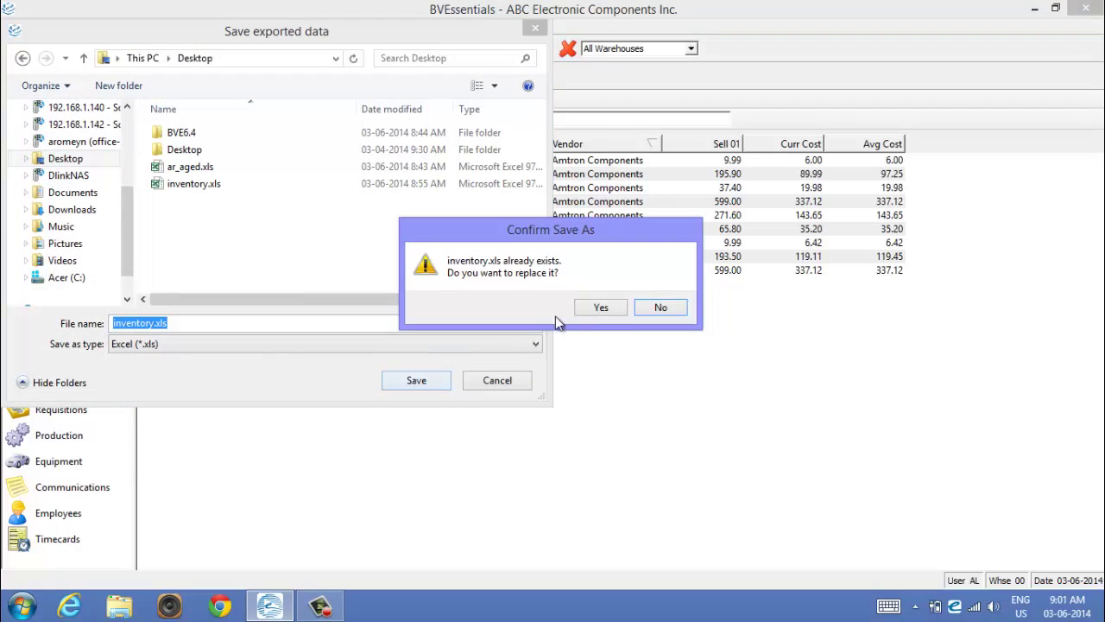
{"action": "left_click", "coordinate": [602, 310]}
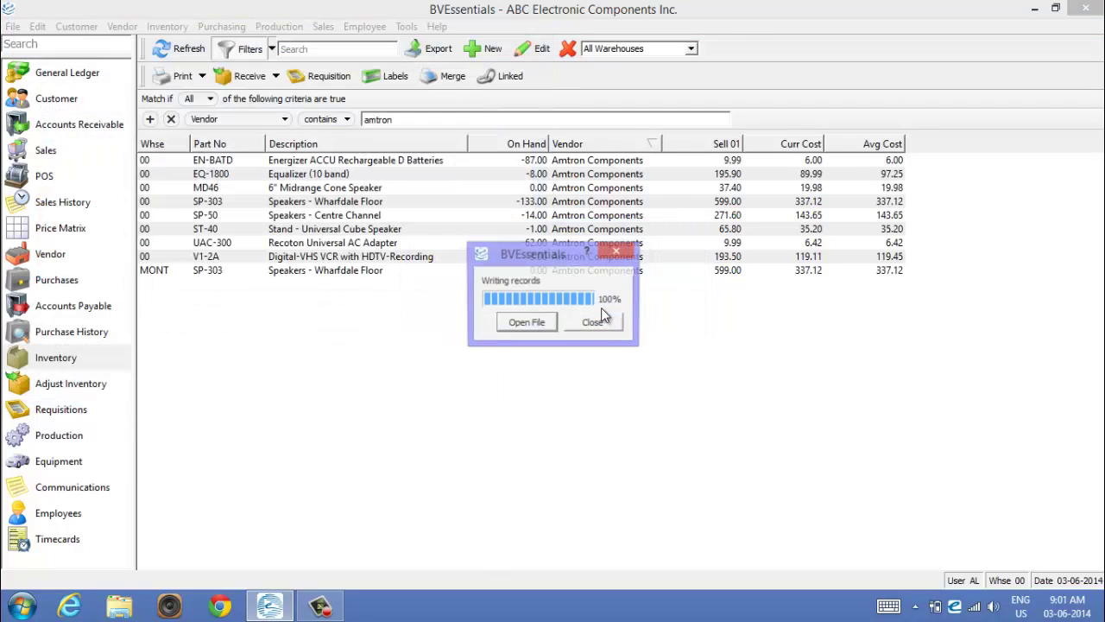
{"action": "left_click", "coordinate": [528, 322]}
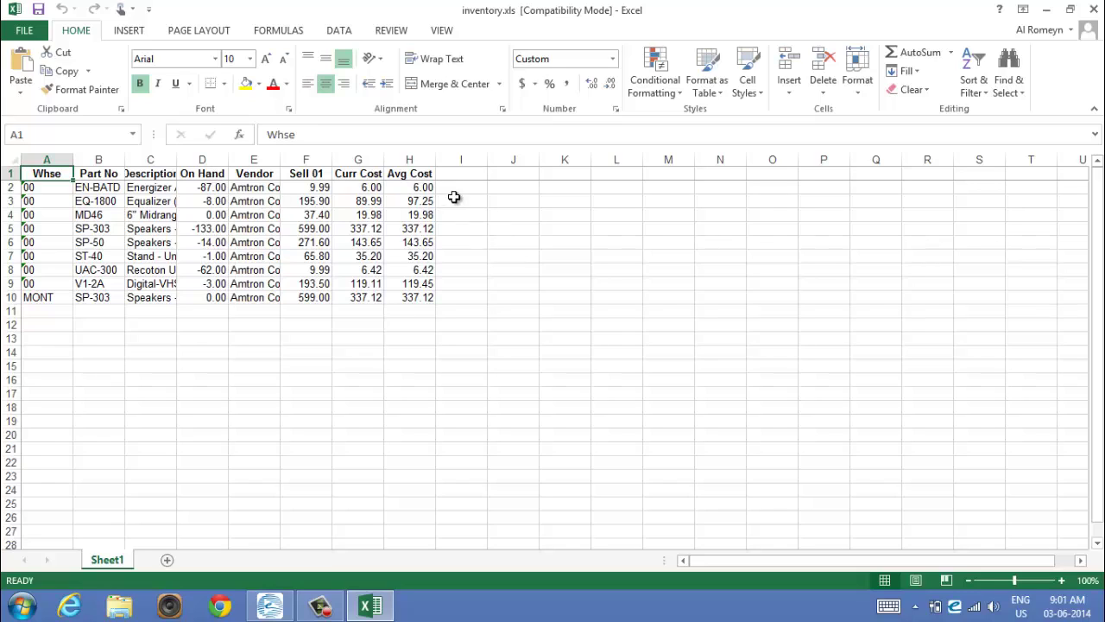
Step: Add the header "New Sell1" in cell I1, beside the Avg Cost column
{"action": "left_click", "coordinate": [463, 174]}
{"action": "type", "text": "New"}
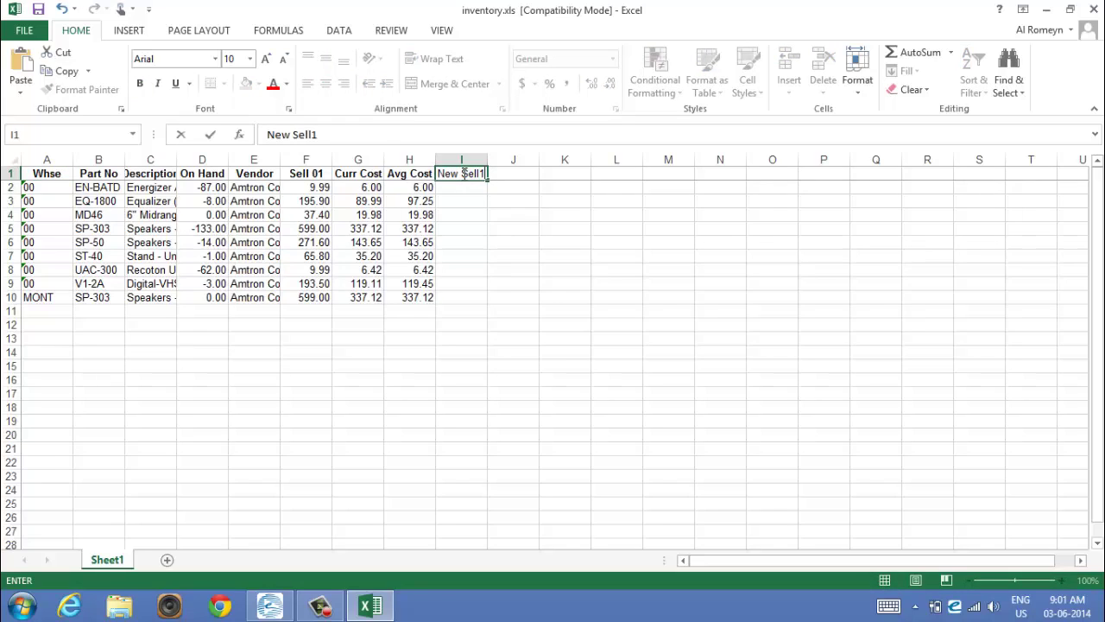
{"action": "type", "text": " Sell1"}
{"action": "key", "text": "Return"}
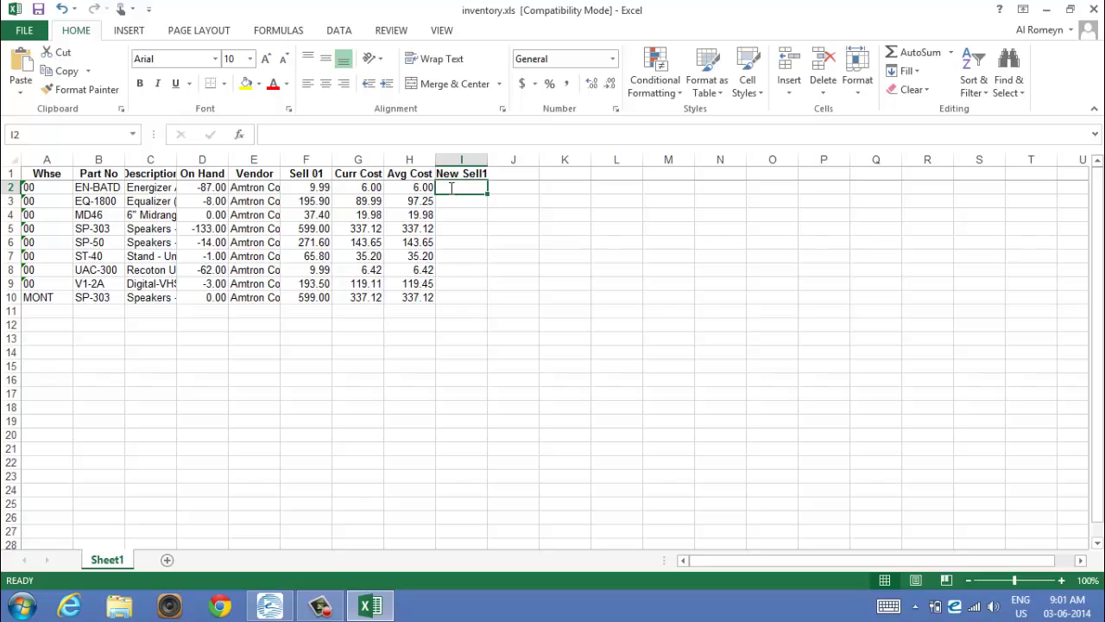
Step: Enter the formula =F2*1.05 in cell I2 and fill it down to row 10
{"action": "type", "text": "="}
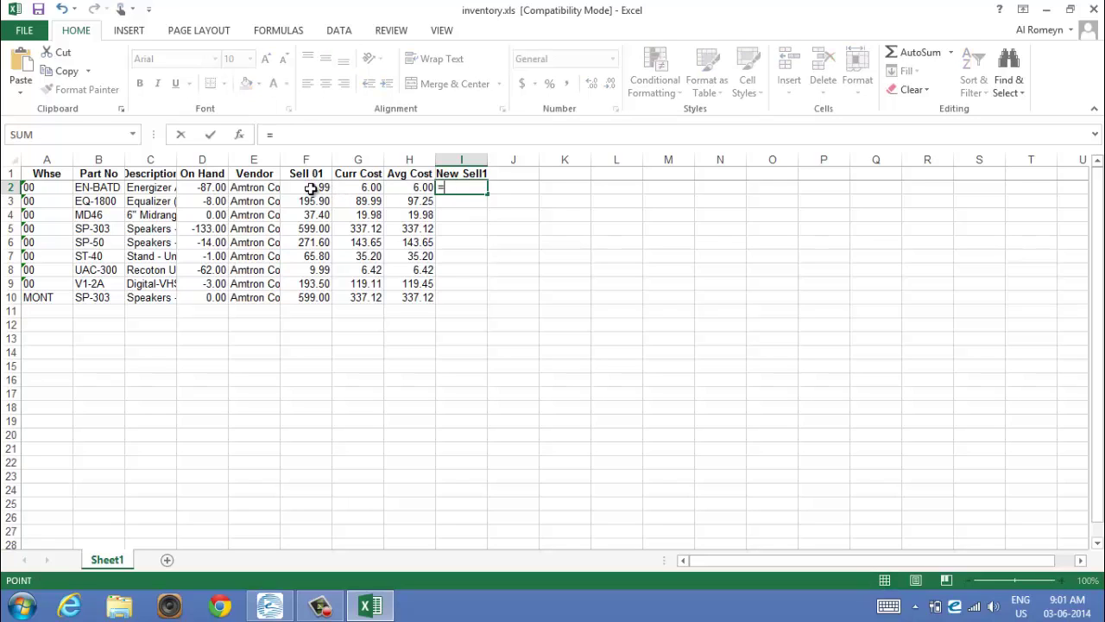
{"action": "left_click", "coordinate": [311, 187]}
{"action": "type", "text": "*"}
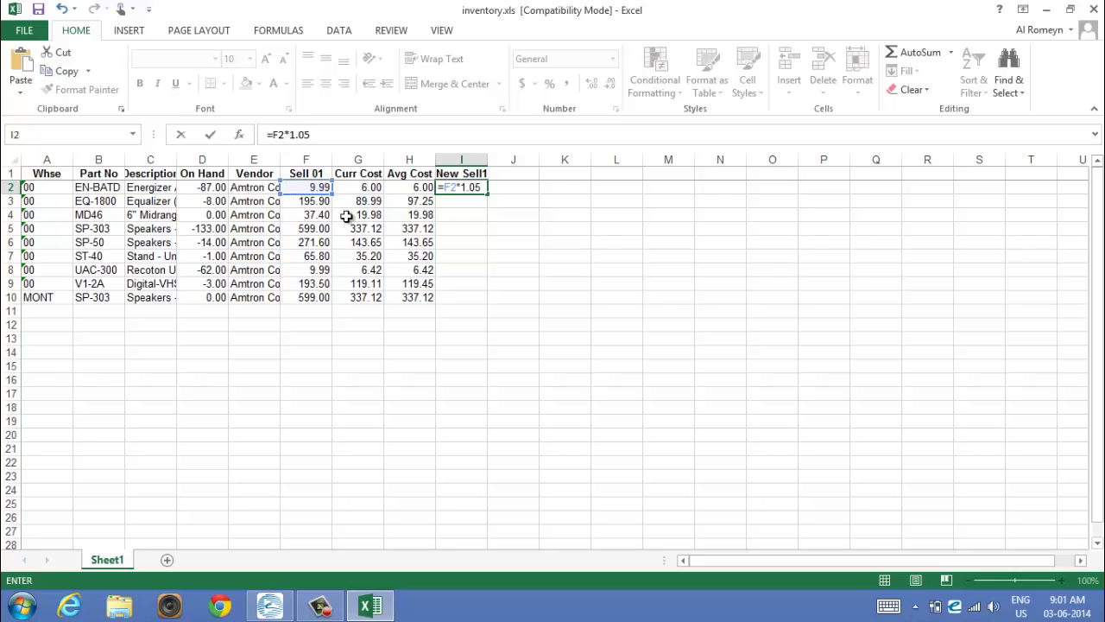
{"action": "left_click", "coordinate": [461, 215]}
{"action": "left_click", "coordinate": [475, 189]}
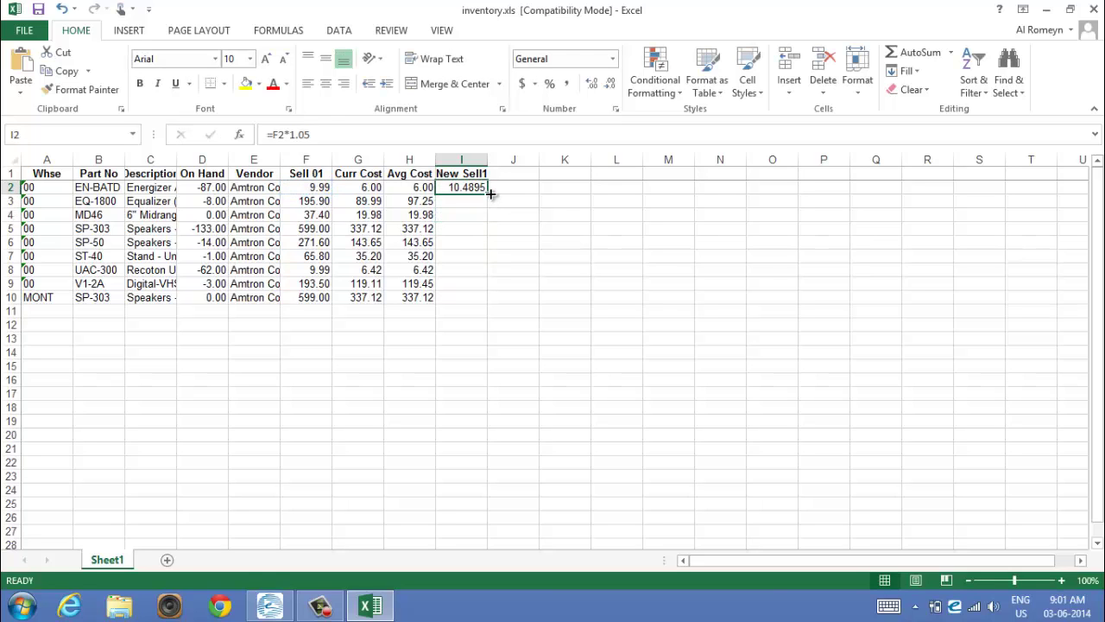
{"action": "left_click_drag", "start_coordinate": [490, 194], "coordinate": [489, 300]}
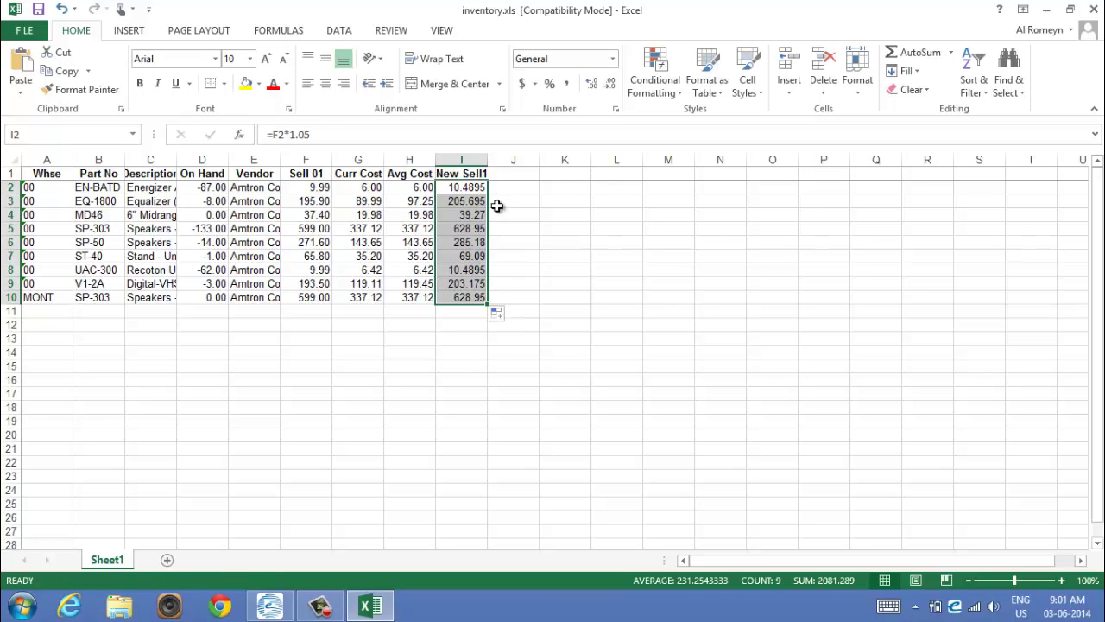
Step: Format column I as Number with 2 decimal places
{"action": "left_click", "coordinate": [463, 161]}
{"action": "right_click", "coordinate": [464, 160]}
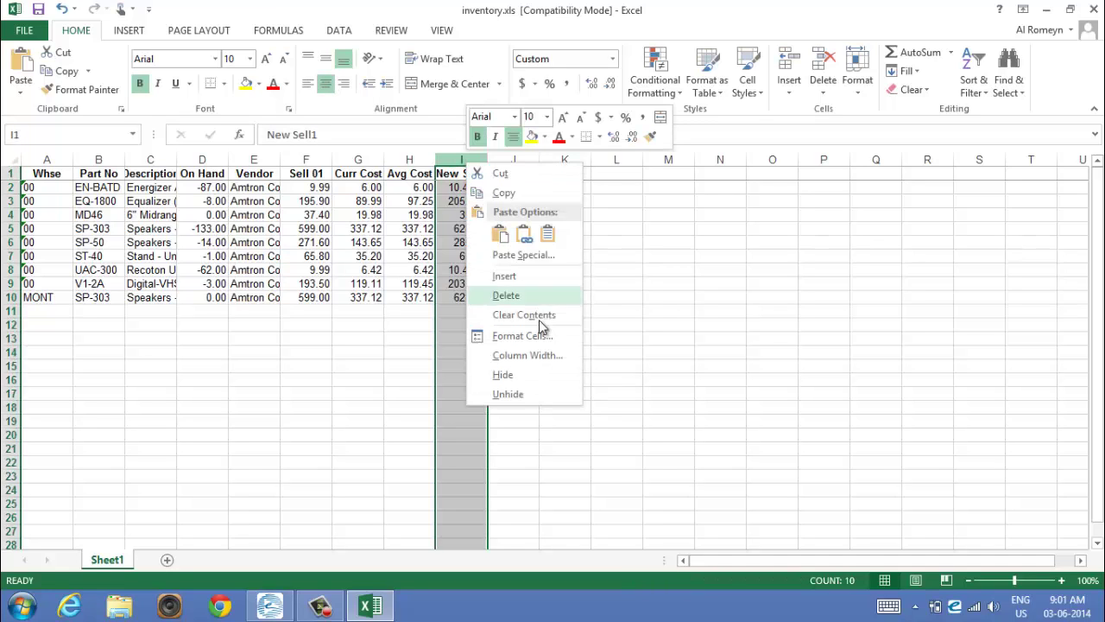
{"action": "left_click", "coordinate": [529, 336]}
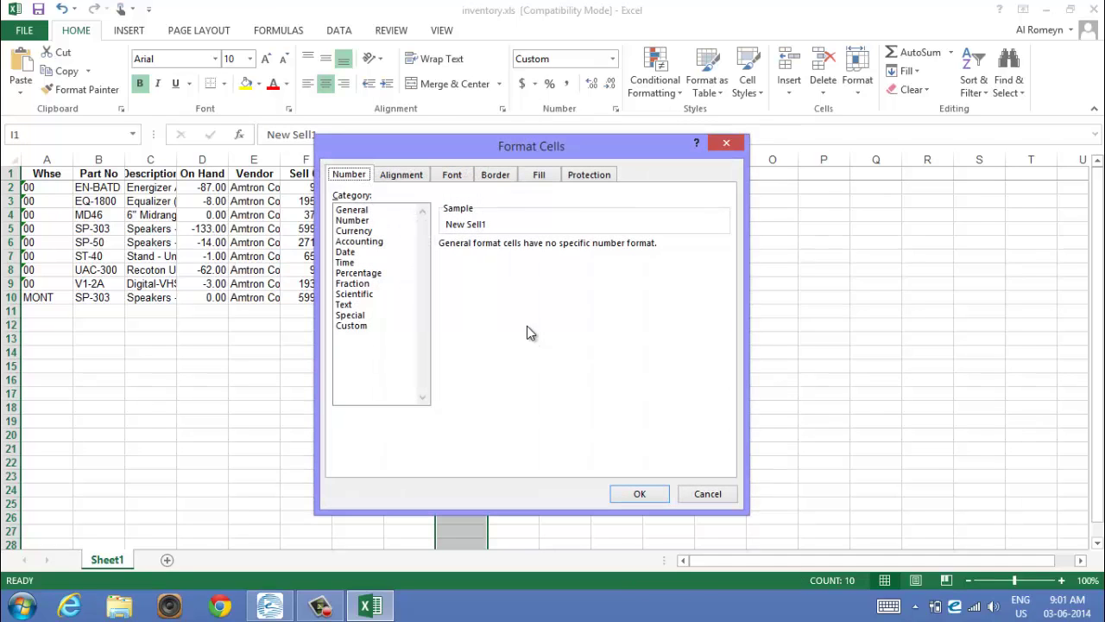
{"action": "left_click", "coordinate": [354, 221]}
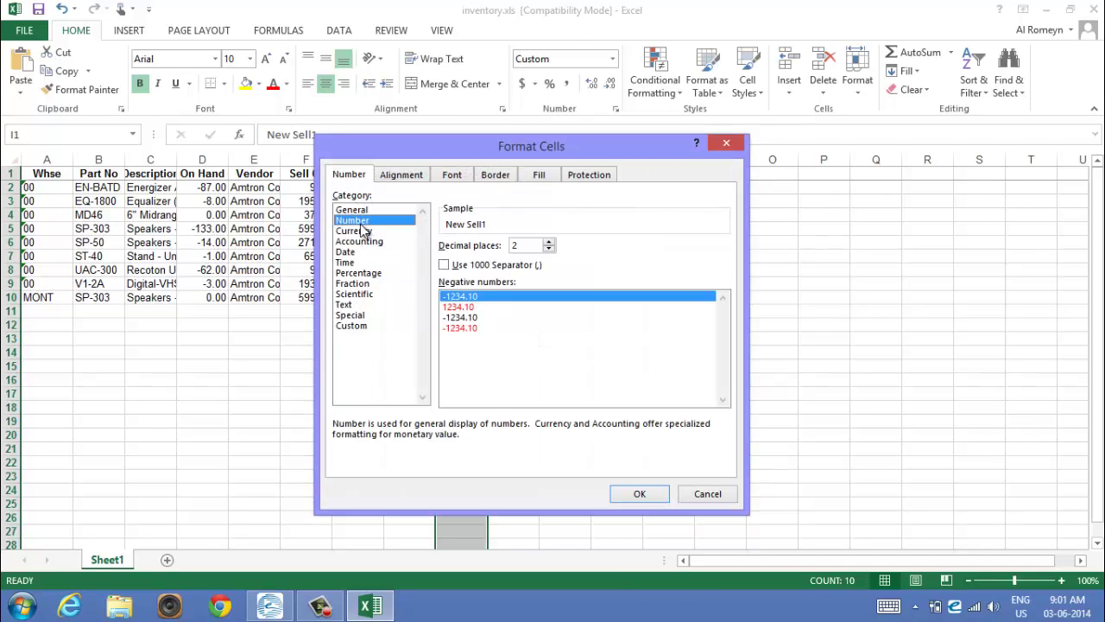
{"action": "left_click", "coordinate": [639, 493]}
{"action": "left_click", "coordinate": [589, 381]}
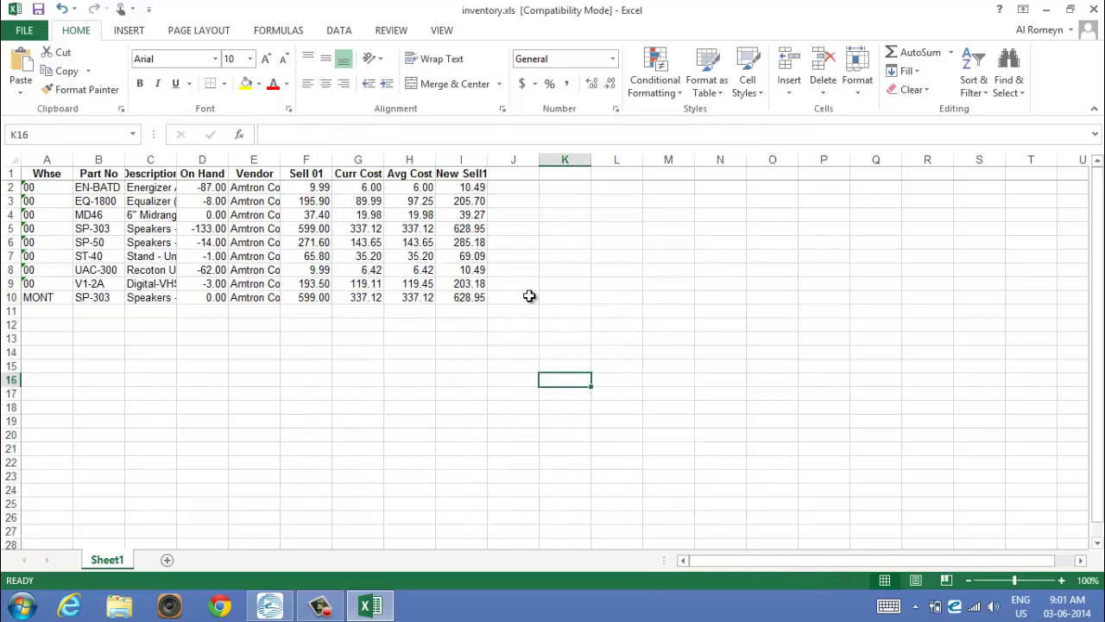
Step: Save and close the inventory.xls workbook, and close the completed export window in BVEssentials
{"action": "left_click", "coordinate": [39, 10]}
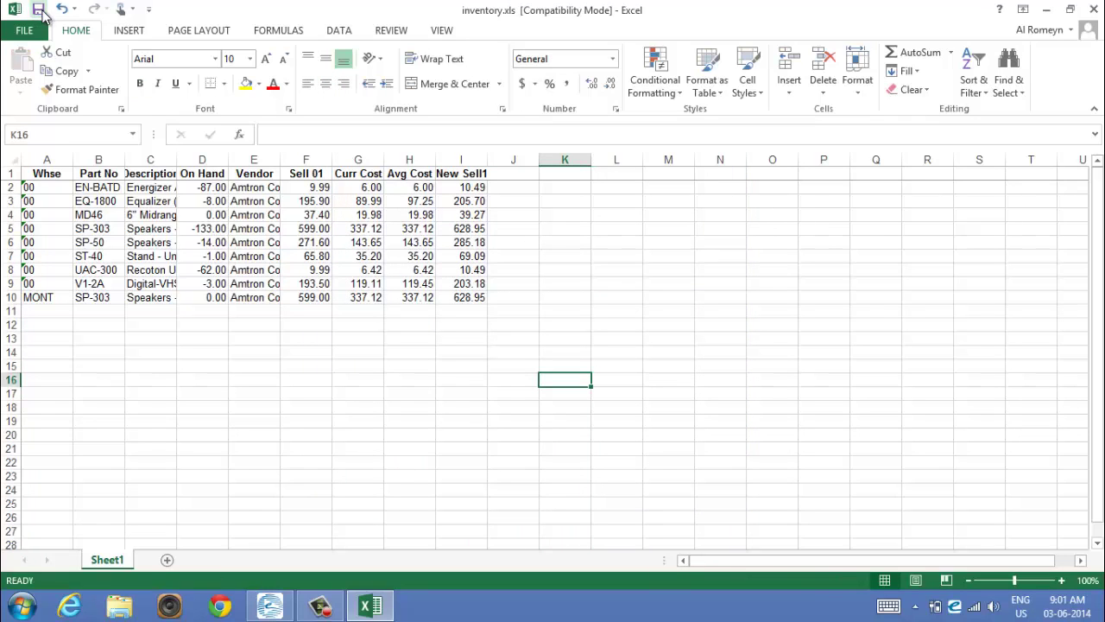
{"action": "left_click", "coordinate": [1094, 7]}
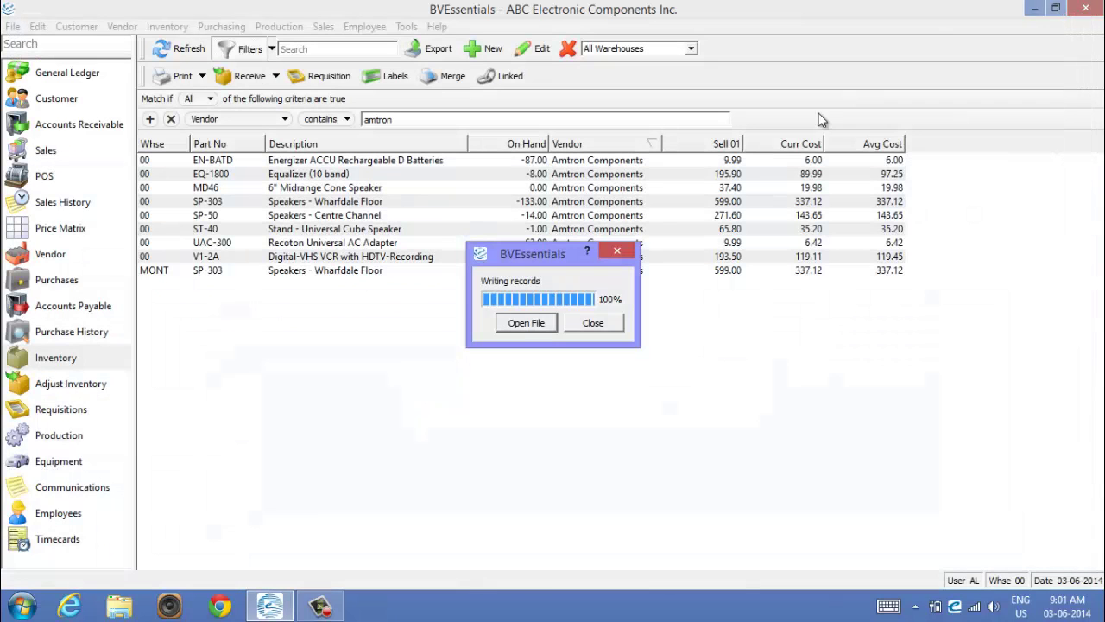
{"action": "left_click", "coordinate": [594, 325]}
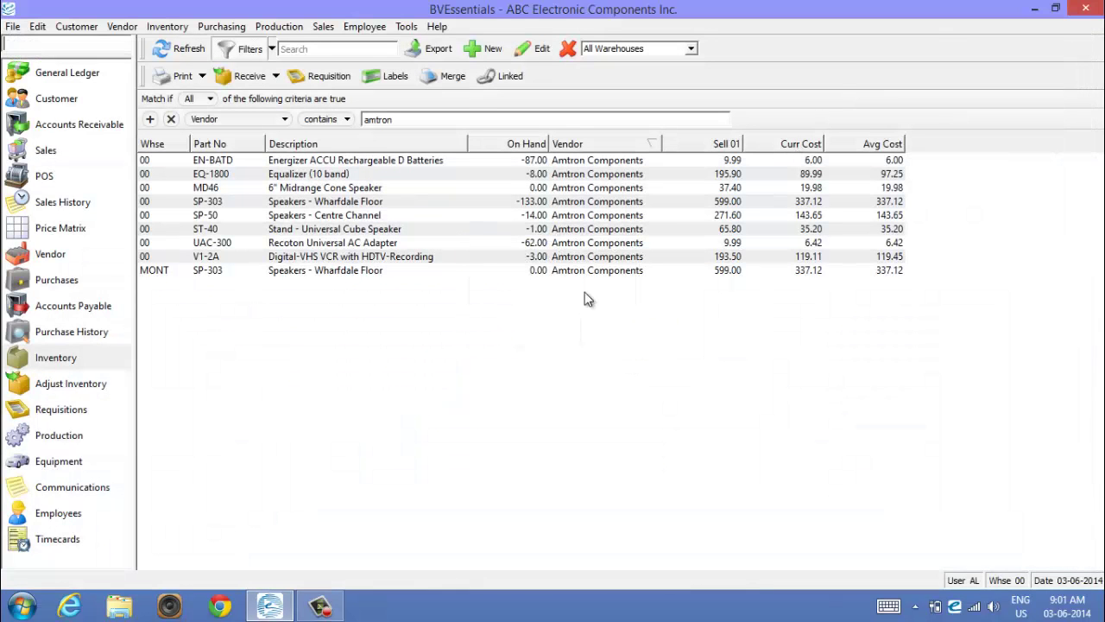
Step: Open the Import window, widen it to review the inventory.xls fields against the BVEssentials fields, and close it
{"action": "left_click", "coordinate": [406, 26]}
{"action": "left_click", "coordinate": [423, 44]}
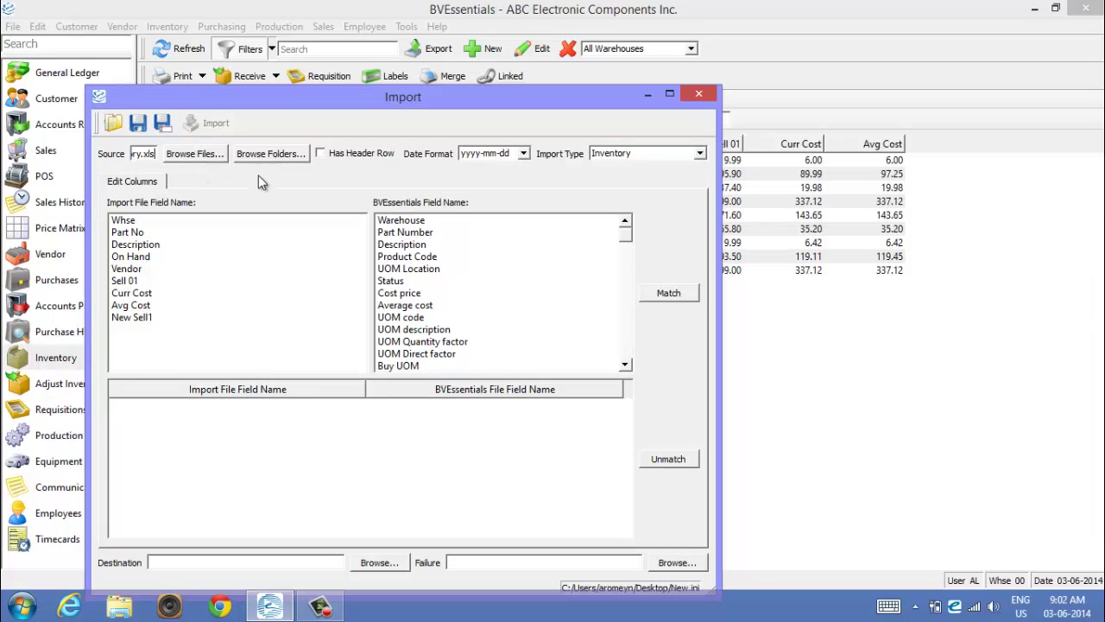
{"action": "left_click_drag", "start_coordinate": [715, 189], "coordinate": [1071, 190]}
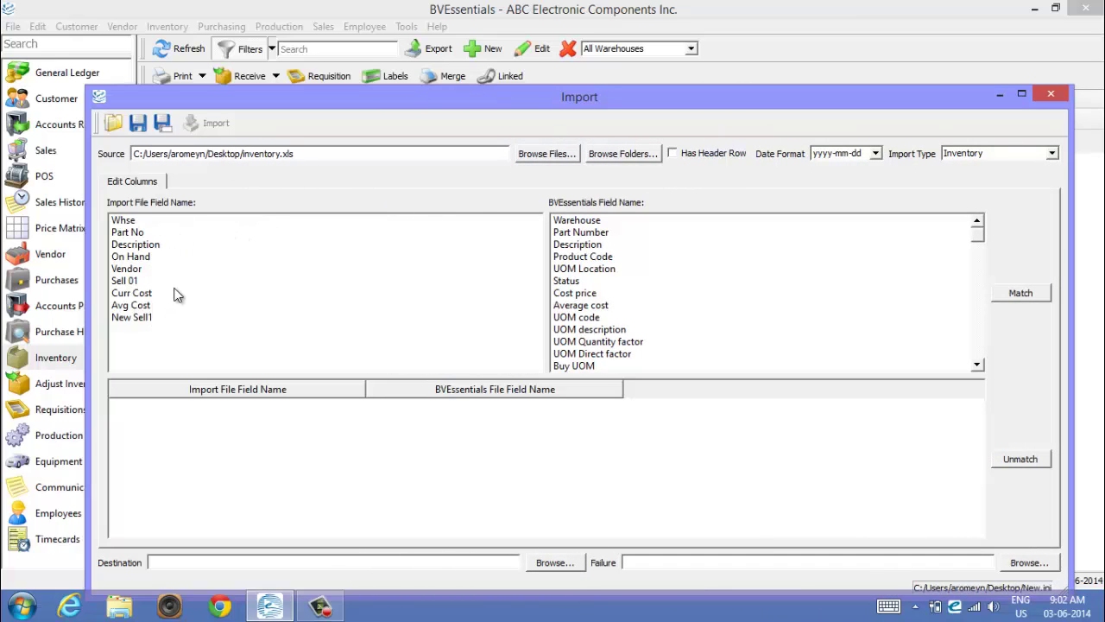
{"action": "left_click", "coordinate": [131, 223]}
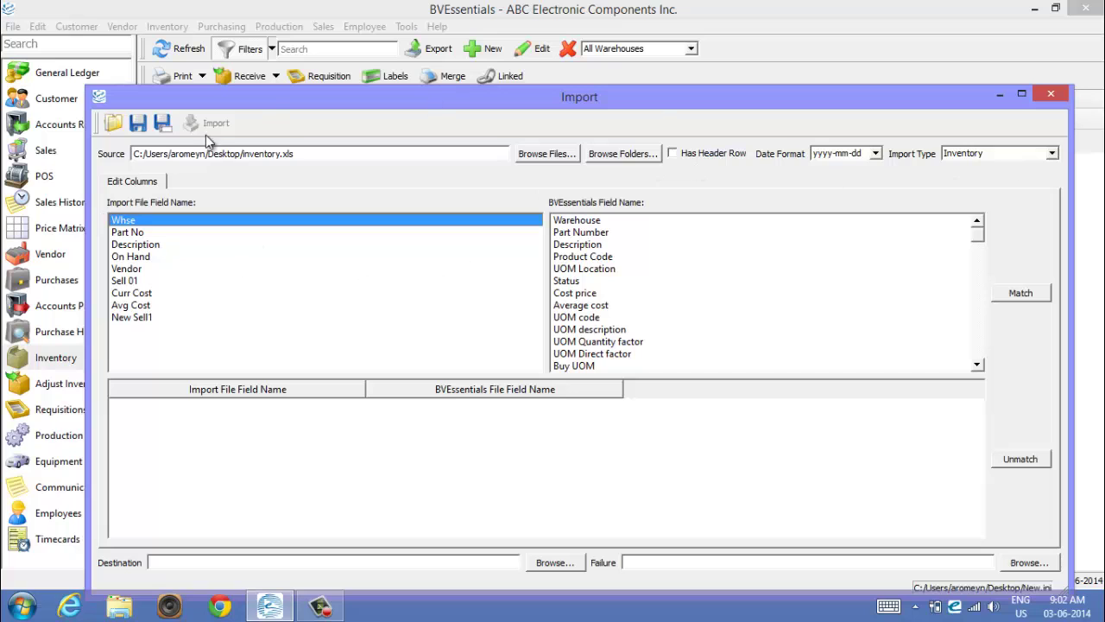
{"action": "left_click", "coordinate": [1051, 93]}
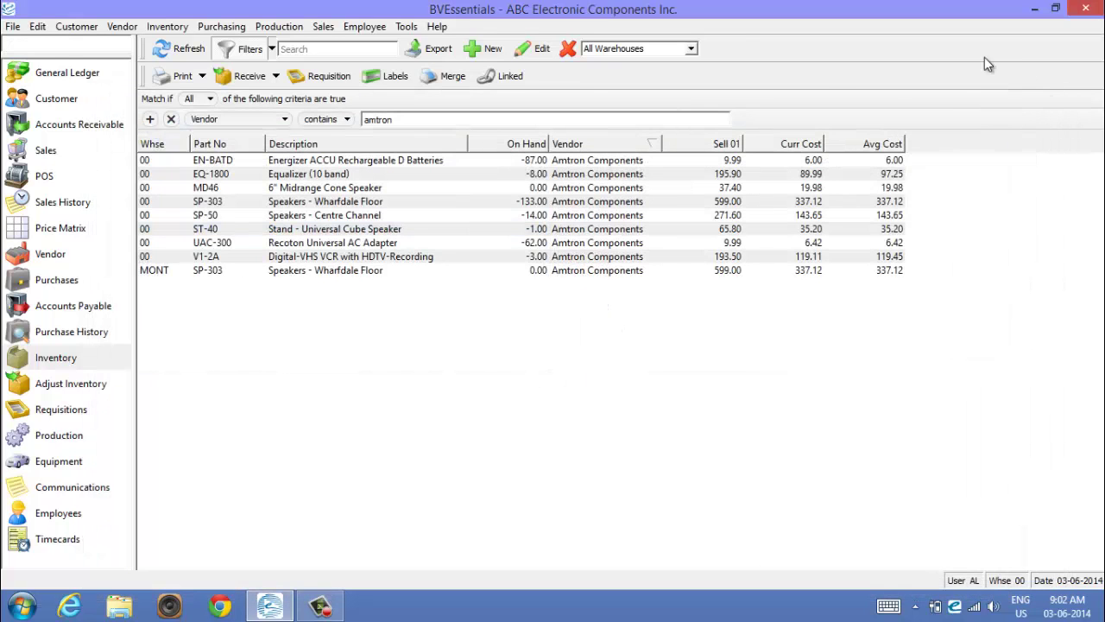
Step: Add the Sell U/M column to the inventory list and close the column chooser
{"action": "left_click", "coordinate": [409, 230]}
{"action": "right_click", "coordinate": [408, 142]}
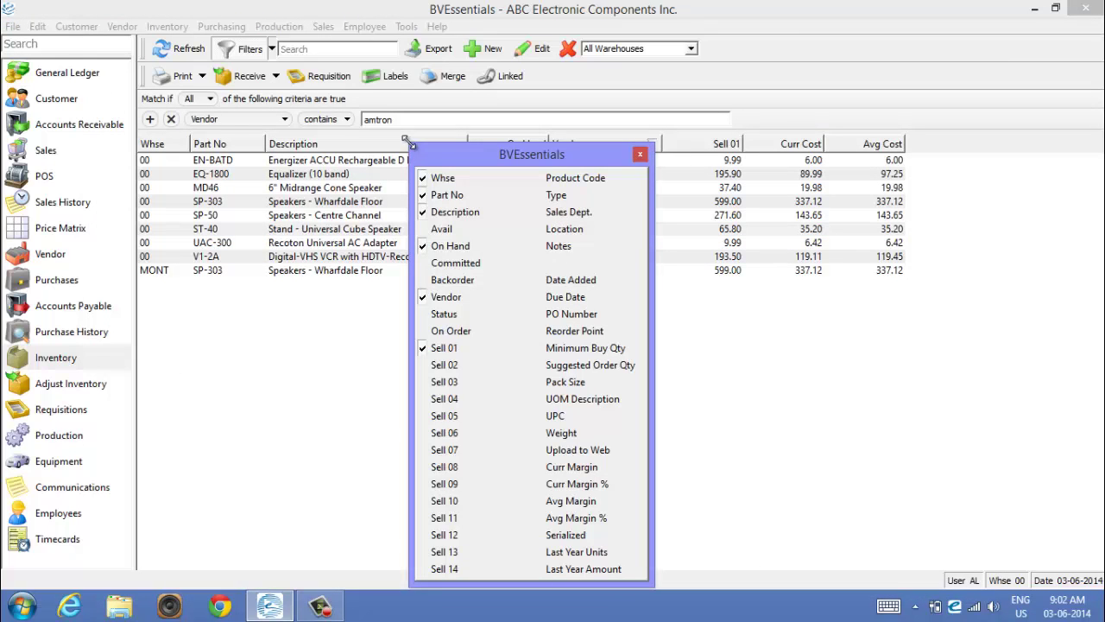
{"action": "left_click_drag", "start_coordinate": [547, 162], "coordinate": [542, 69]}
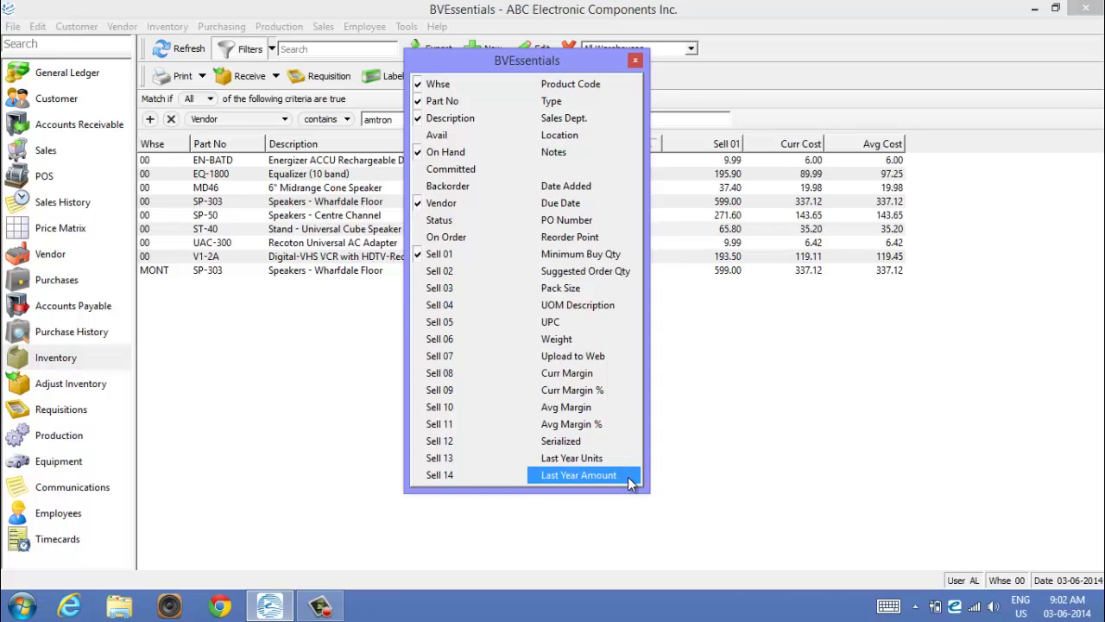
{"action": "left_click_drag", "start_coordinate": [650, 492], "coordinate": [683, 620]}
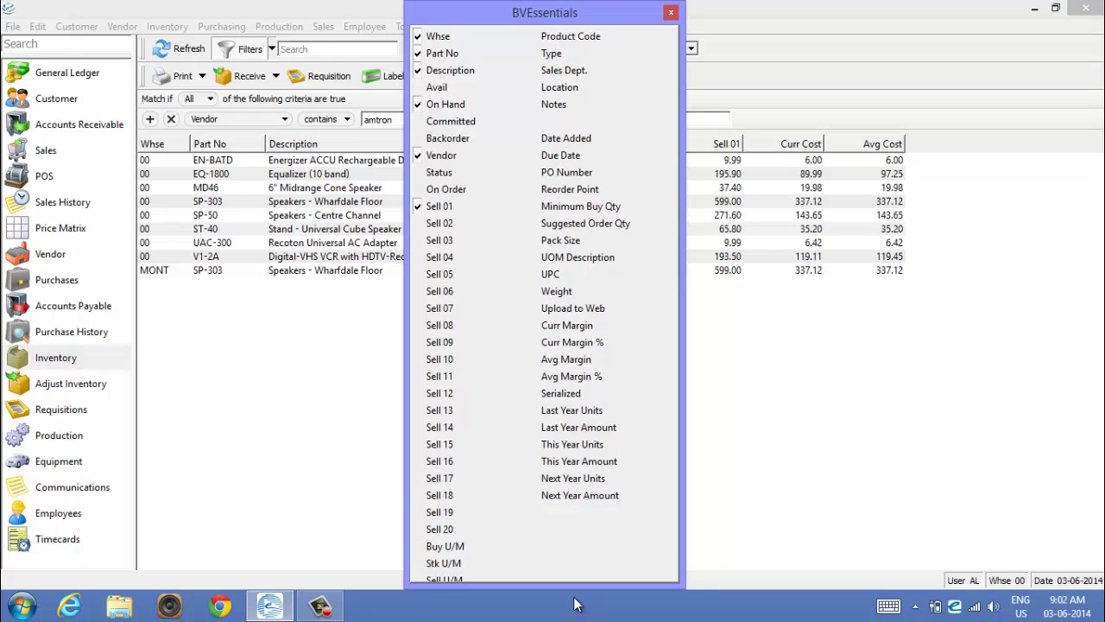
{"action": "left_click", "coordinate": [467, 582]}
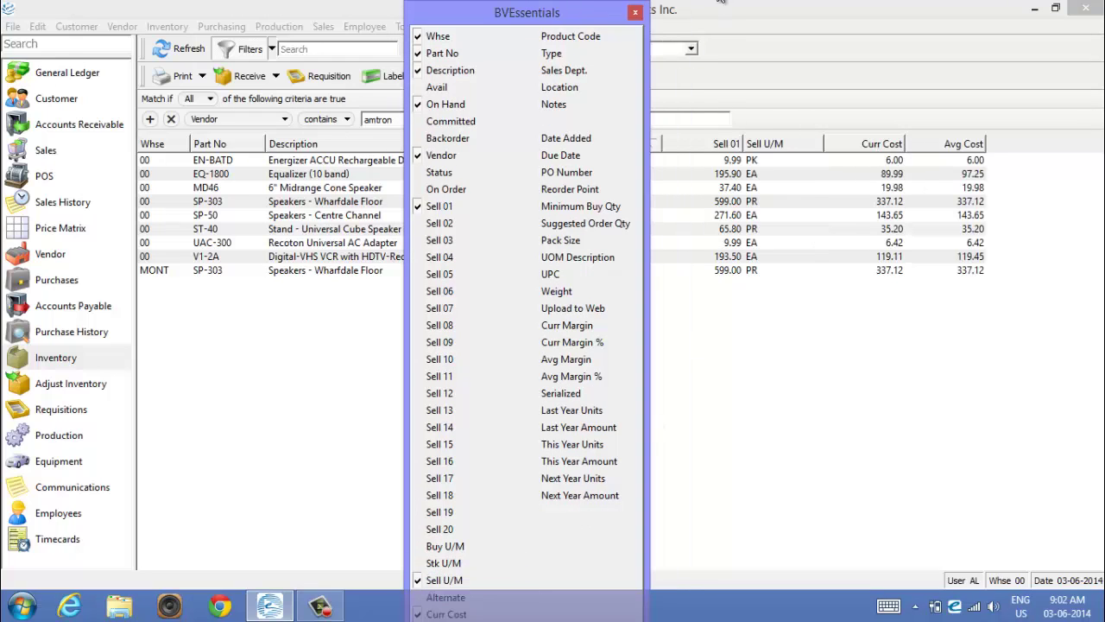
{"action": "left_click", "coordinate": [671, 13]}
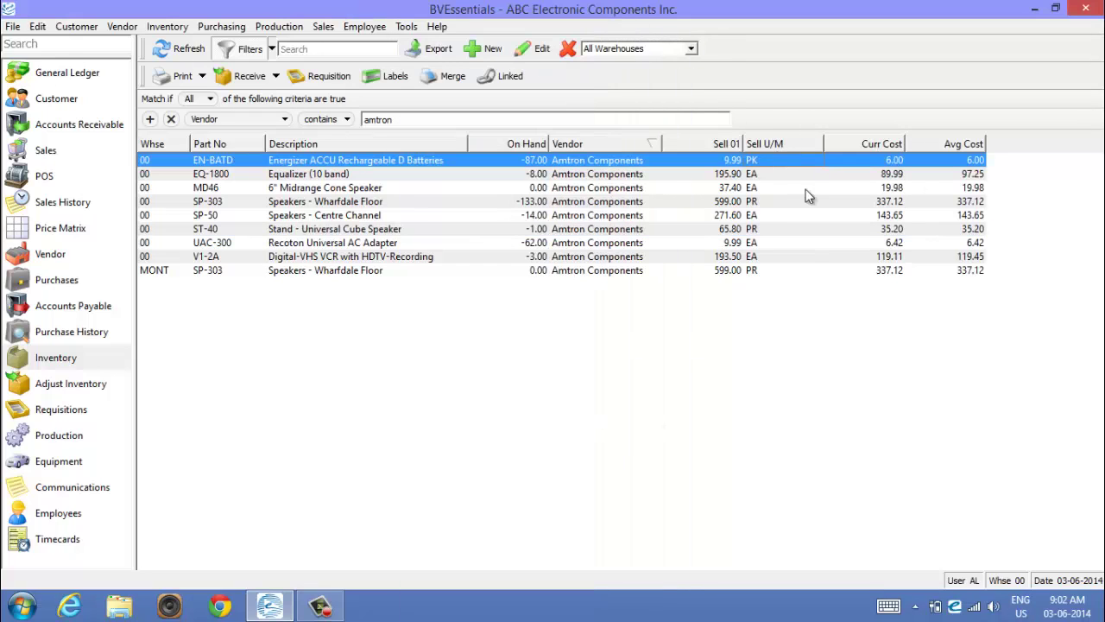
Step: Export the filtered inventory to inventory.xls on the Desktop, replacing the existing file, and open the exported file in Excel
{"action": "left_click", "coordinate": [437, 48]}
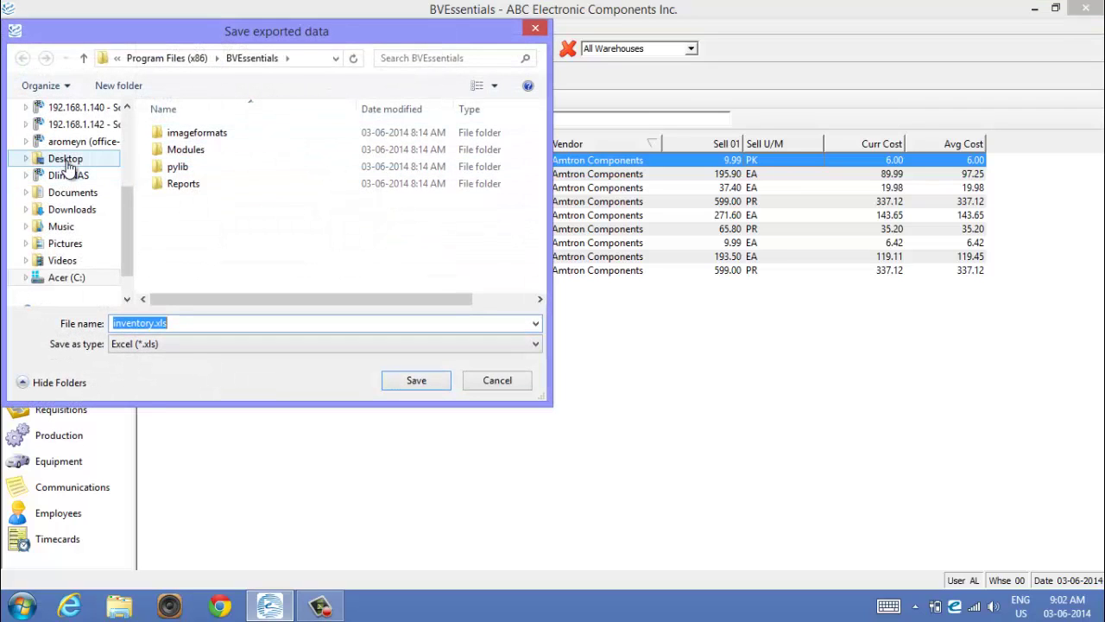
{"action": "left_click", "coordinate": [73, 158]}
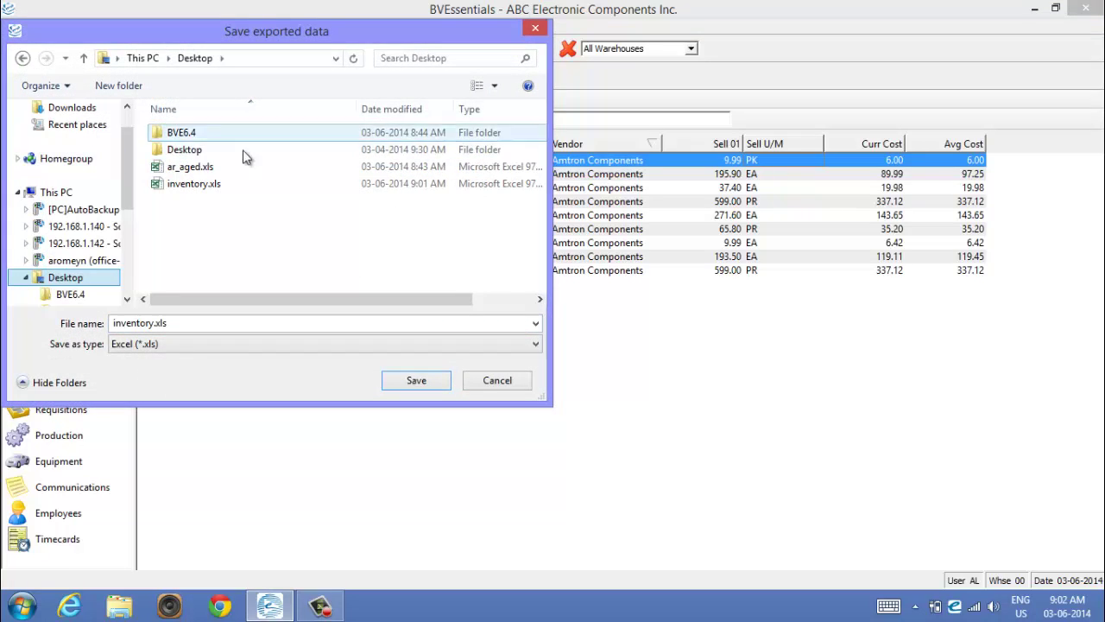
{"action": "double_click", "coordinate": [195, 184]}
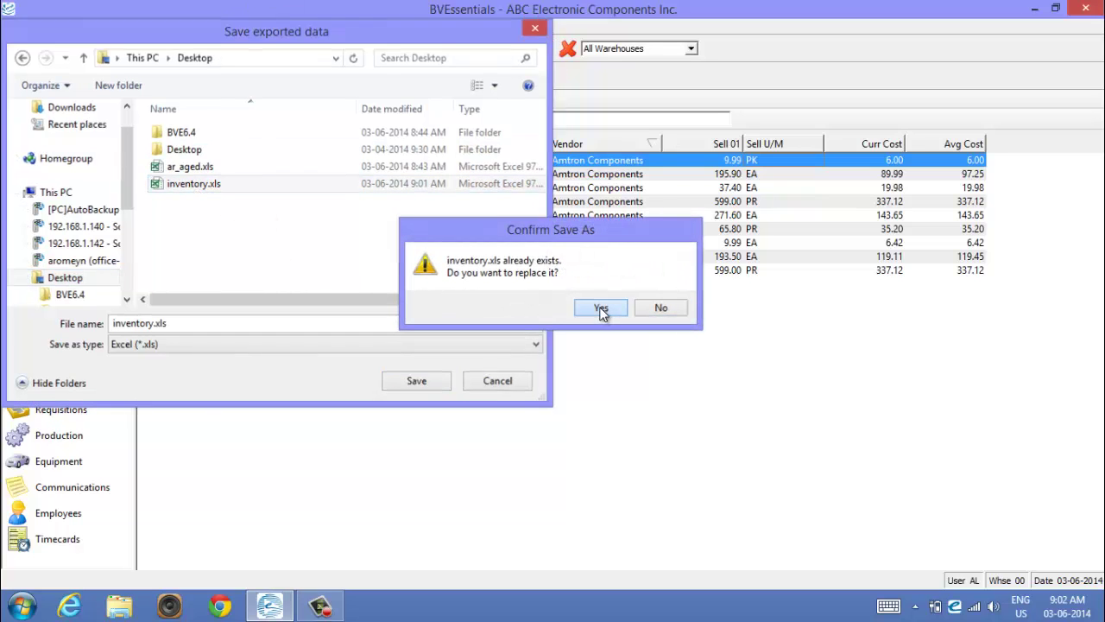
{"action": "left_click", "coordinate": [602, 307]}
{"action": "left_click", "coordinate": [526, 322]}
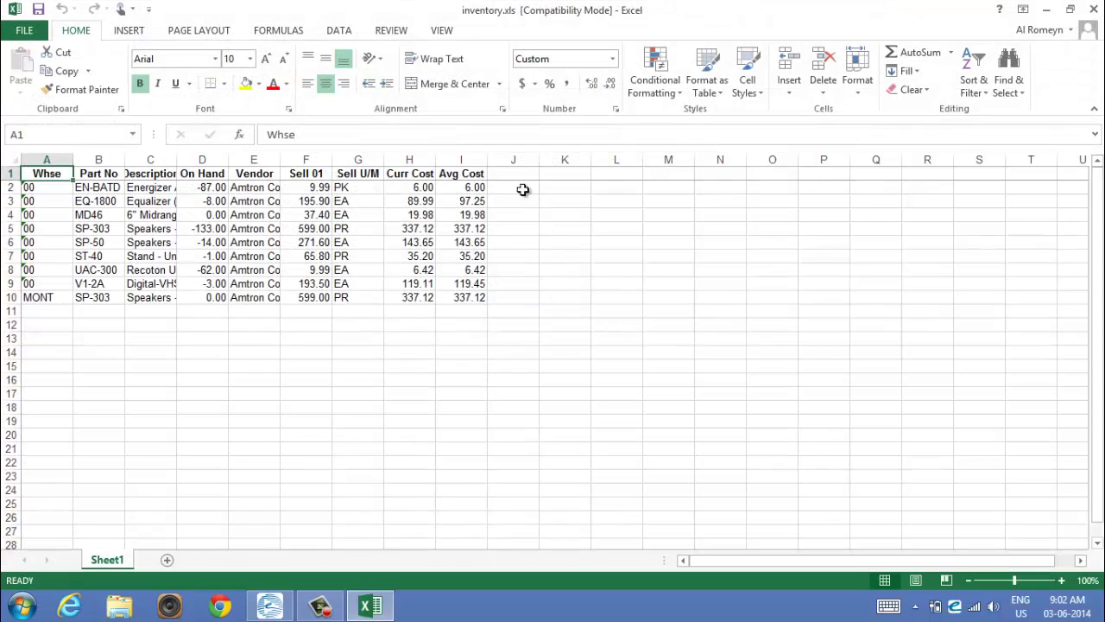
Step: Enter the header NewSell1 in cell J1
{"action": "left_click", "coordinate": [518, 175]}
{"action": "type", "text": "NewS"}
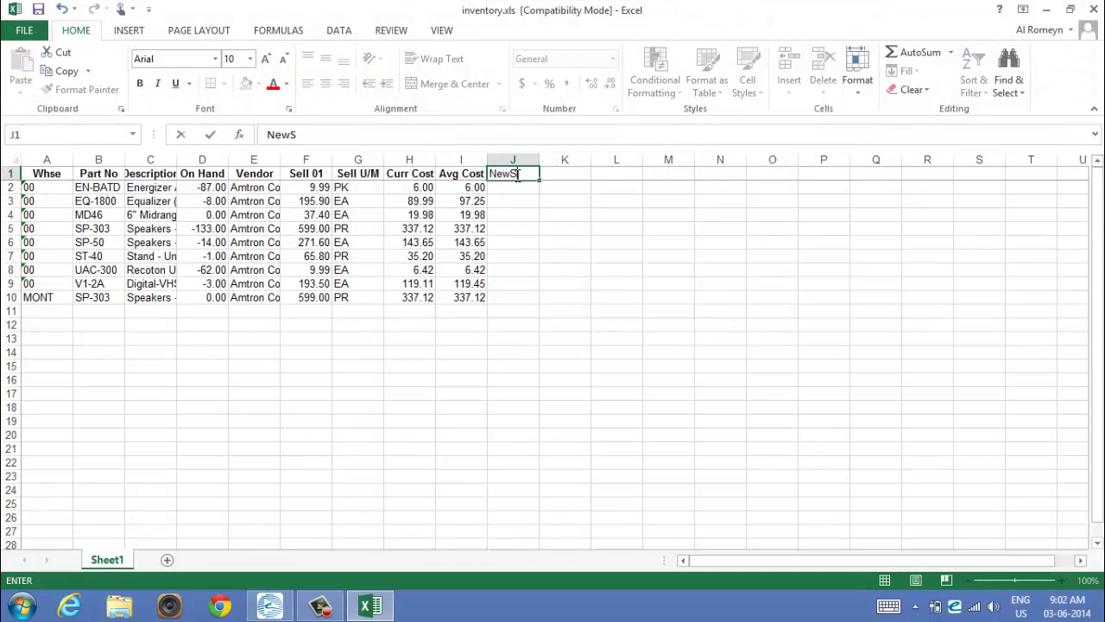
{"action": "type", "text": "ell1"}
Step: Enter the formula =F2*1.05 in cell J2 and fill it down to row 10
{"action": "left_click", "coordinate": [511, 187]}
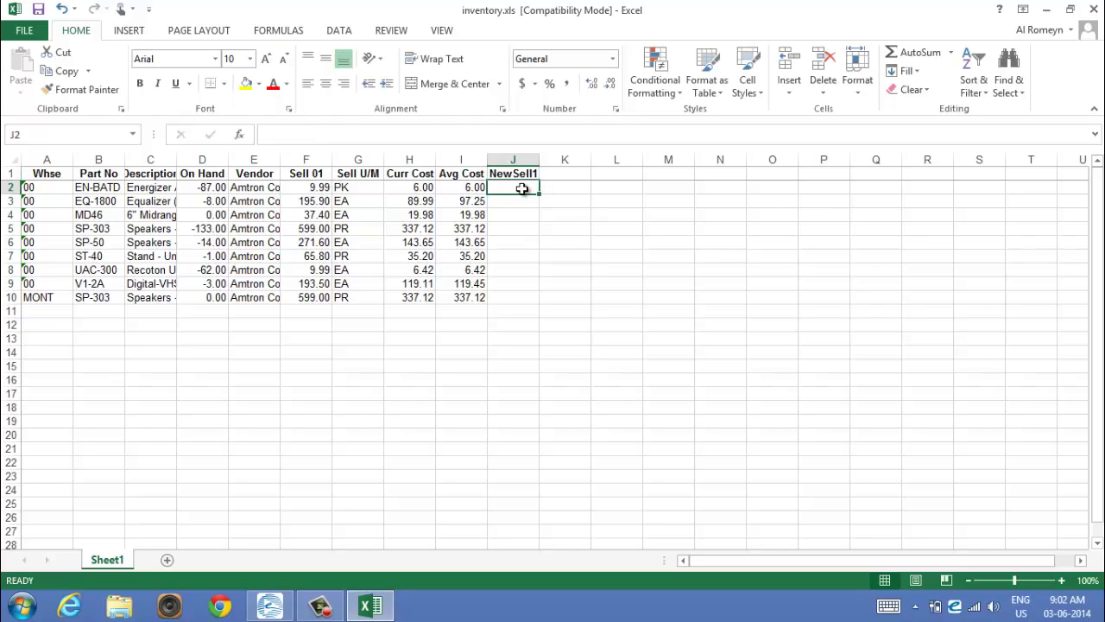
{"action": "type", "text": "="}
{"action": "left_click", "coordinate": [321, 189]}
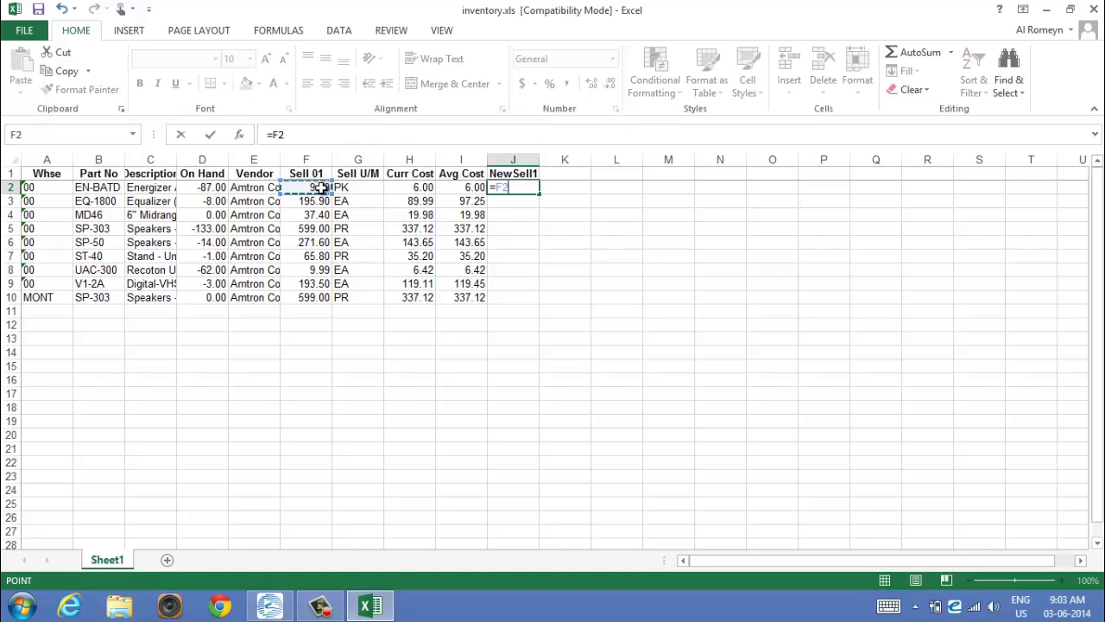
{"action": "type", "text": "*1.05"}
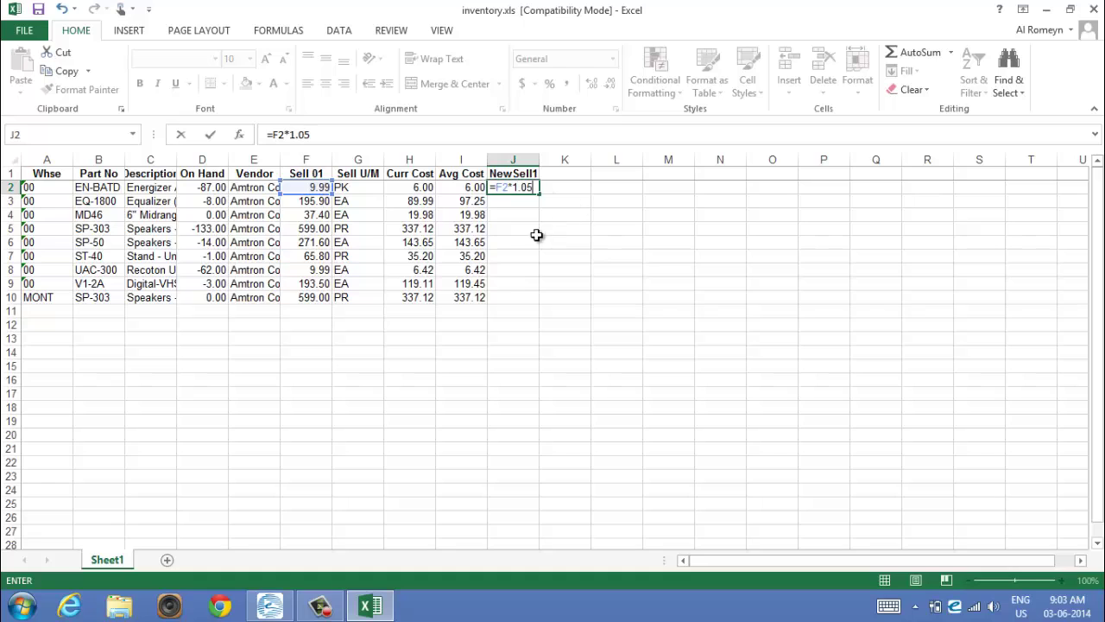
{"action": "key", "text": "Return"}
{"action": "left_click", "coordinate": [534, 191]}
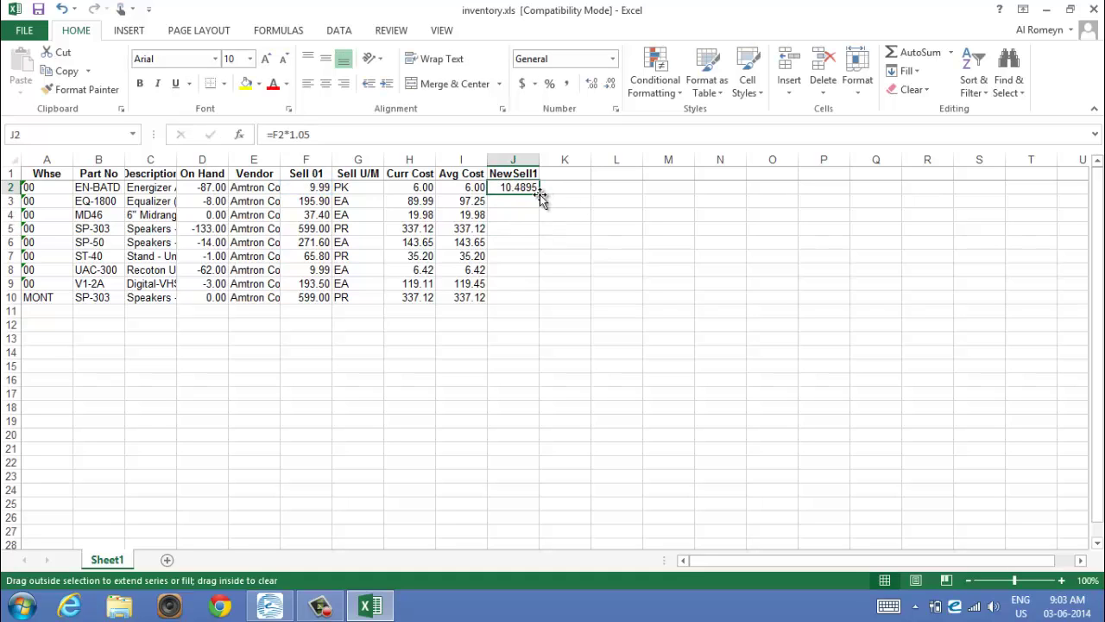
{"action": "double_click", "coordinate": [542, 194]}
Step: Format column J as Number with two decimal places
{"action": "left_click", "coordinate": [513, 162]}
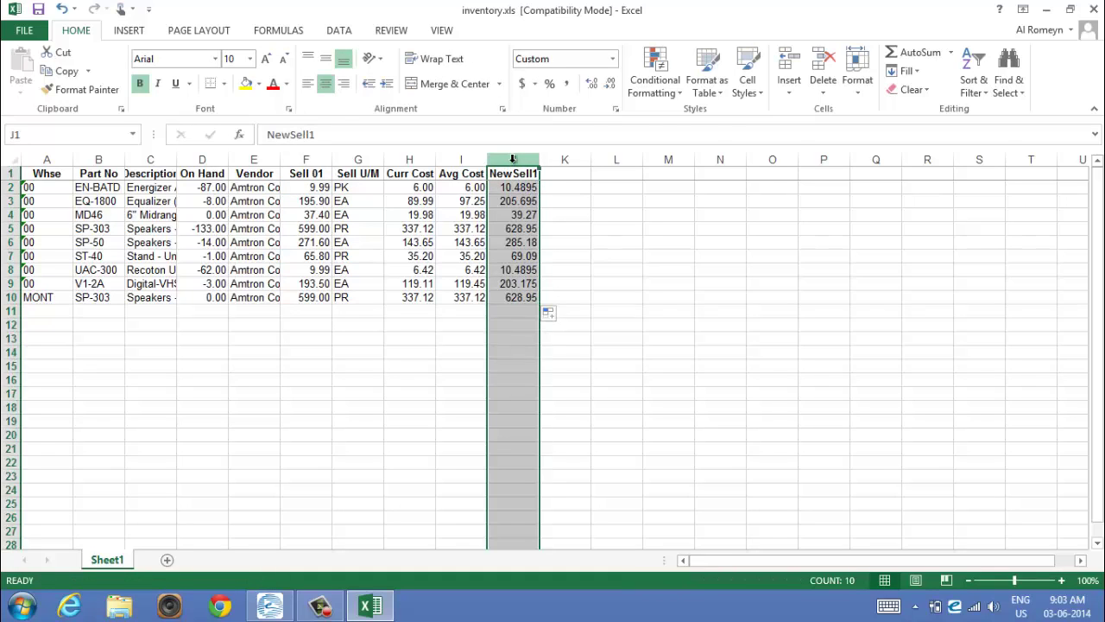
{"action": "right_click", "coordinate": [513, 162]}
{"action": "left_click", "coordinate": [567, 331]}
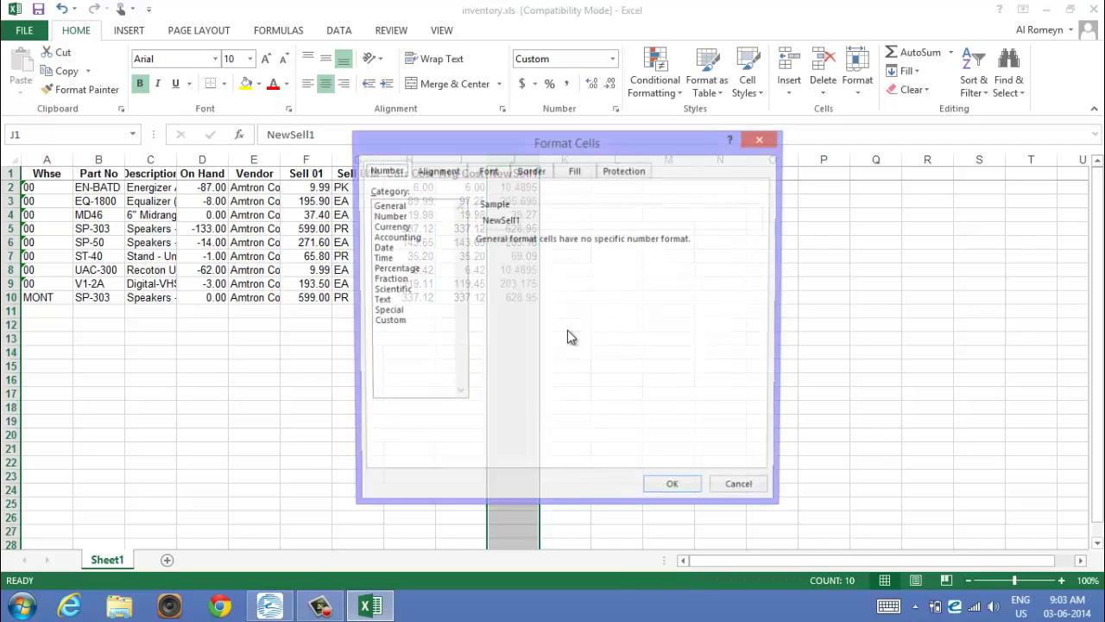
{"action": "left_click", "coordinate": [393, 217]}
{"action": "left_click", "coordinate": [675, 488]}
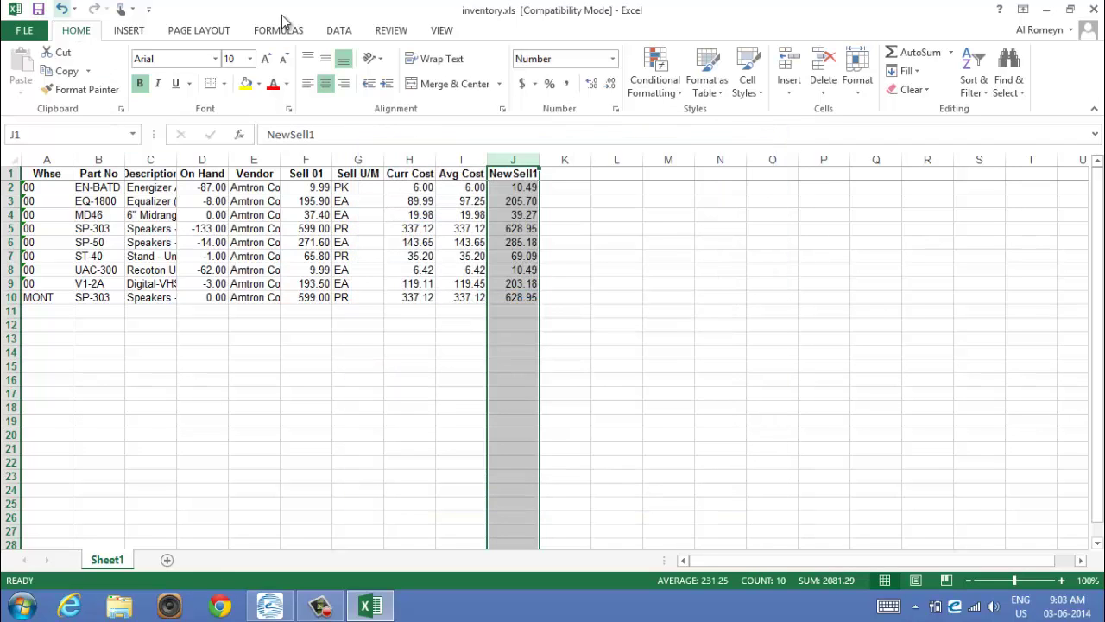
Step: Save and close the inventory.xls workbook, and close the completed export window in BVEssentials
{"action": "left_click", "coordinate": [1094, 9]}
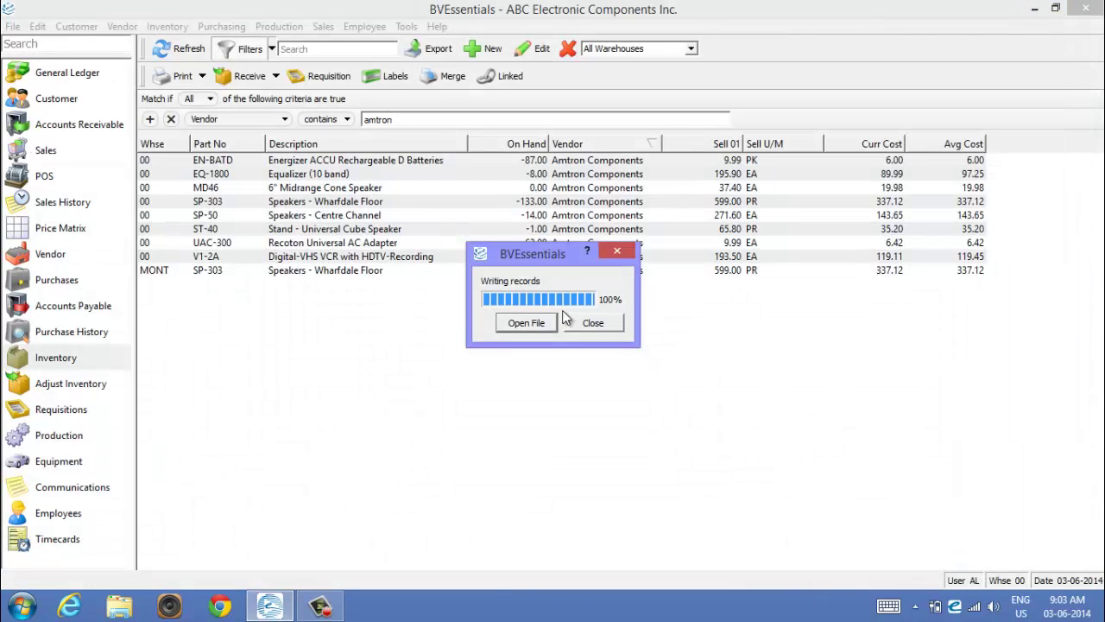
{"action": "left_click", "coordinate": [592, 322]}
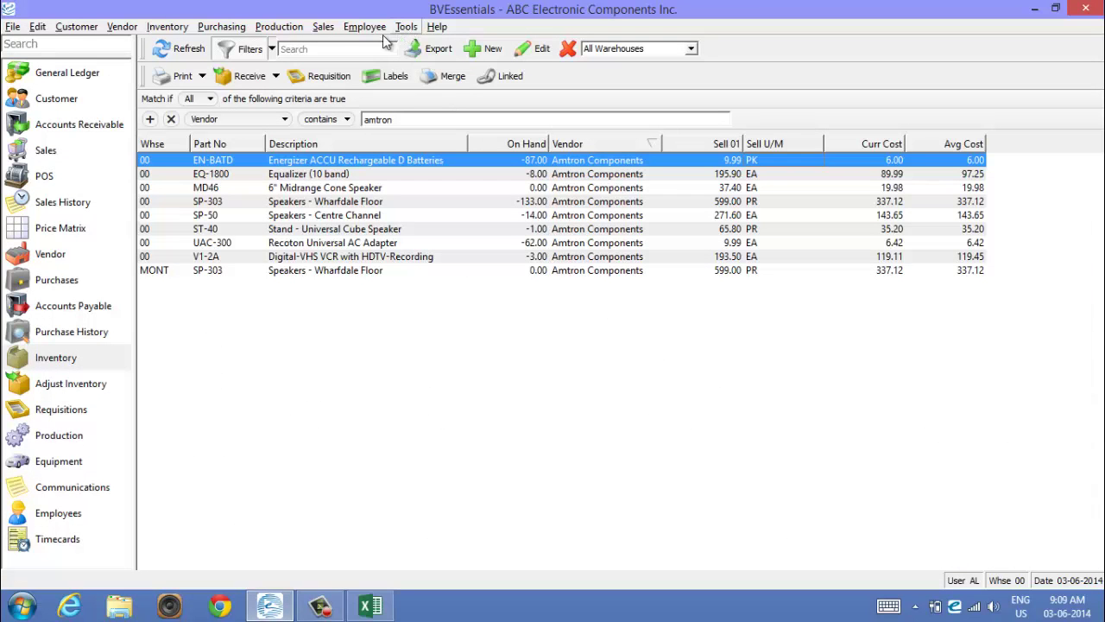
Step: Open the Import window with inventory.xls as source, widen and reposition it, and review the destination and failure folders
{"action": "left_click", "coordinate": [407, 27]}
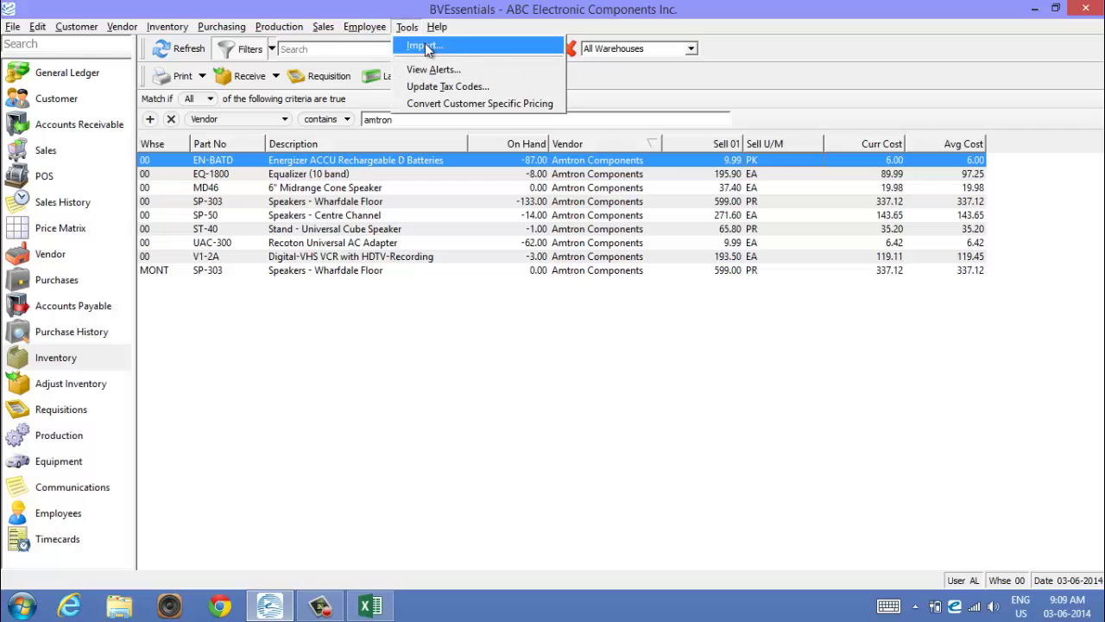
{"action": "left_click", "coordinate": [425, 47]}
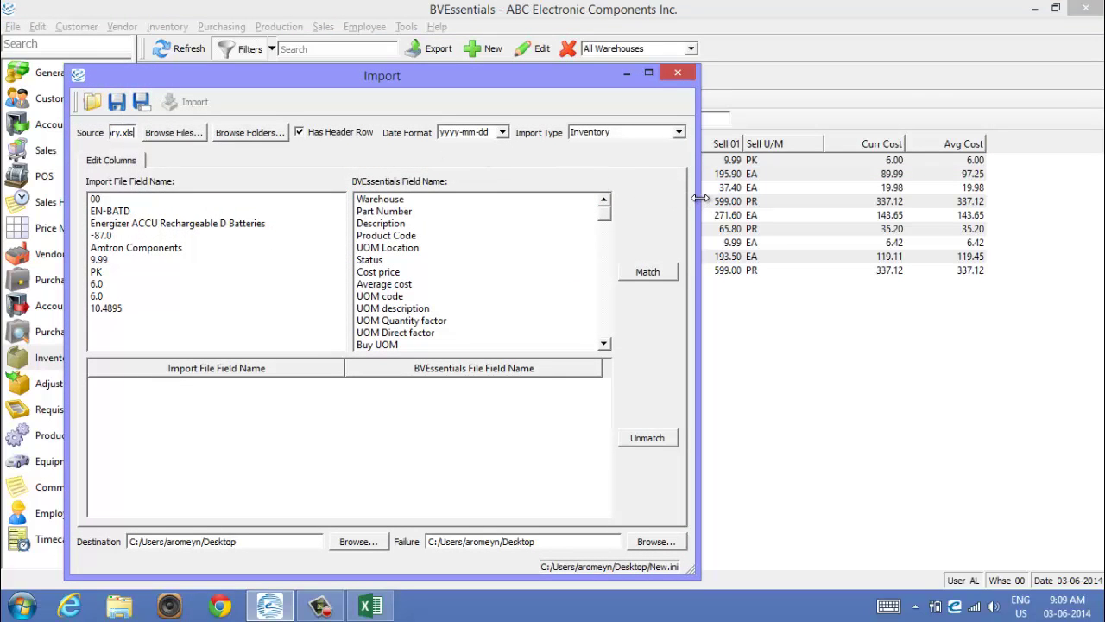
{"action": "left_click_drag", "start_coordinate": [700, 203], "coordinate": [922, 250]}
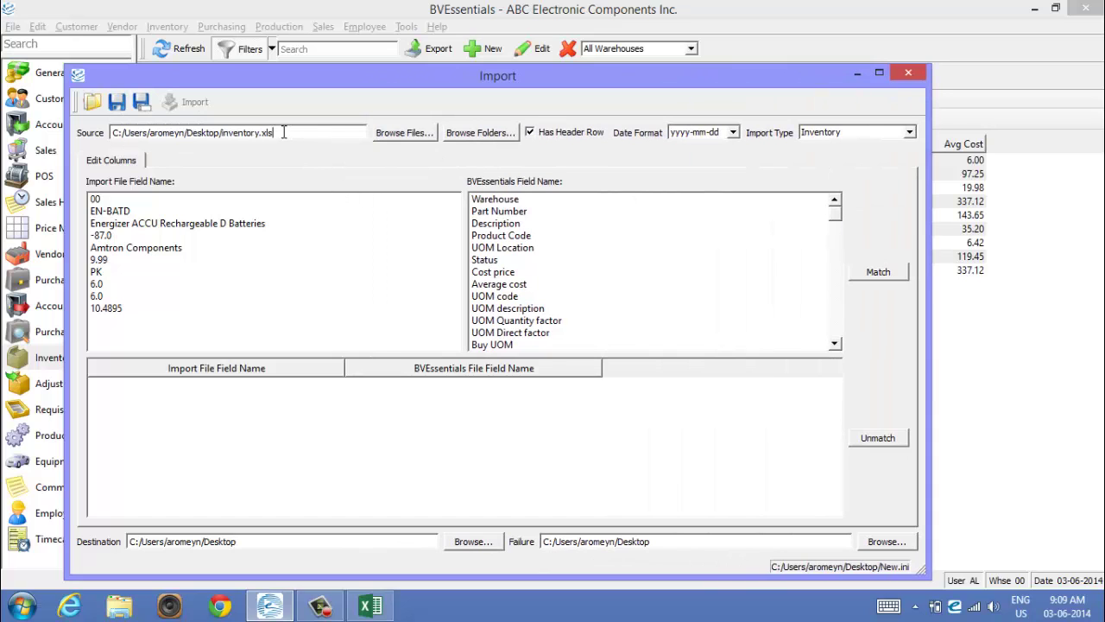
{"action": "left_click_drag", "start_coordinate": [444, 36], "coordinate": [451, 28]}
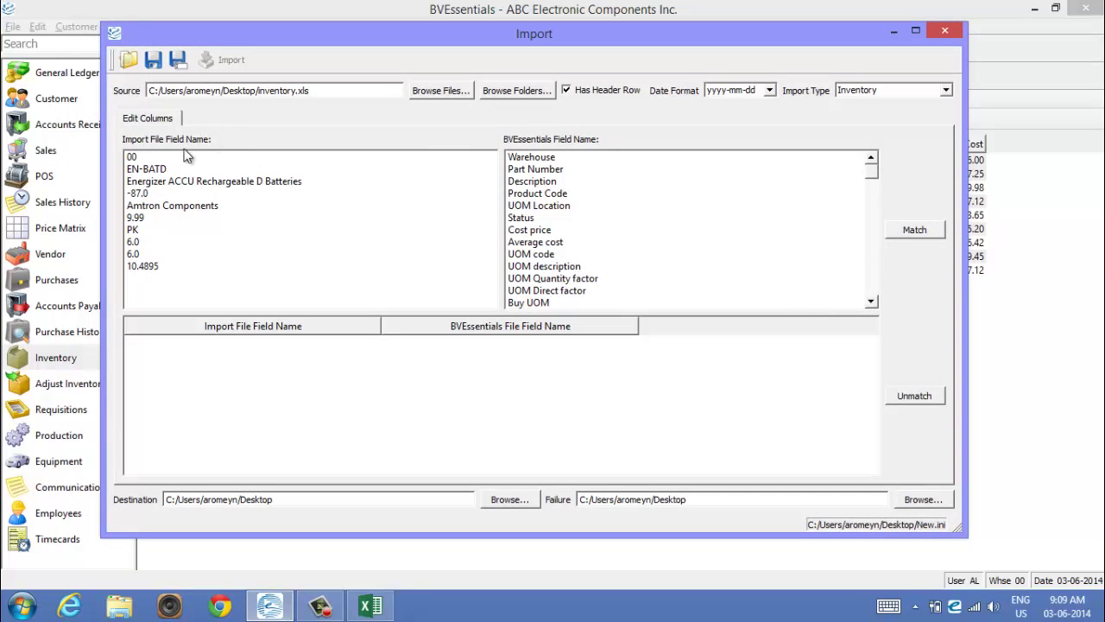
{"action": "left_click", "coordinate": [298, 497]}
{"action": "triple_click", "coordinate": [297, 497]}
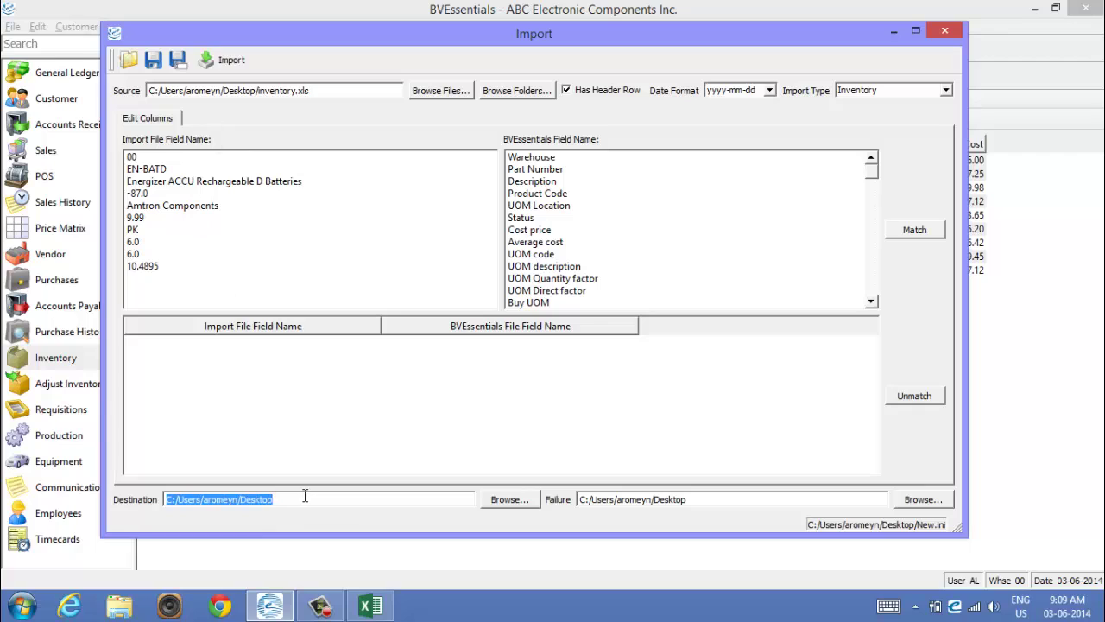
{"action": "double_click", "coordinate": [717, 502]}
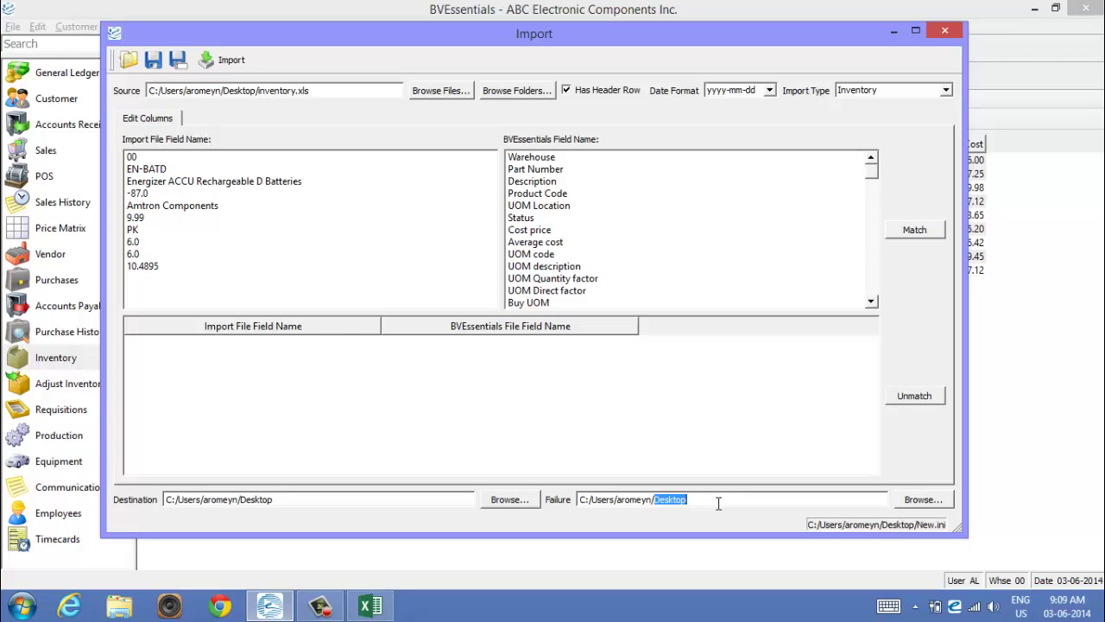
{"action": "left_click", "coordinate": [704, 501]}
Step: Match the import field 00 to Warehouse and EN-BATD to Part Number
{"action": "left_click", "coordinate": [139, 157]}
{"action": "left_click", "coordinate": [540, 158]}
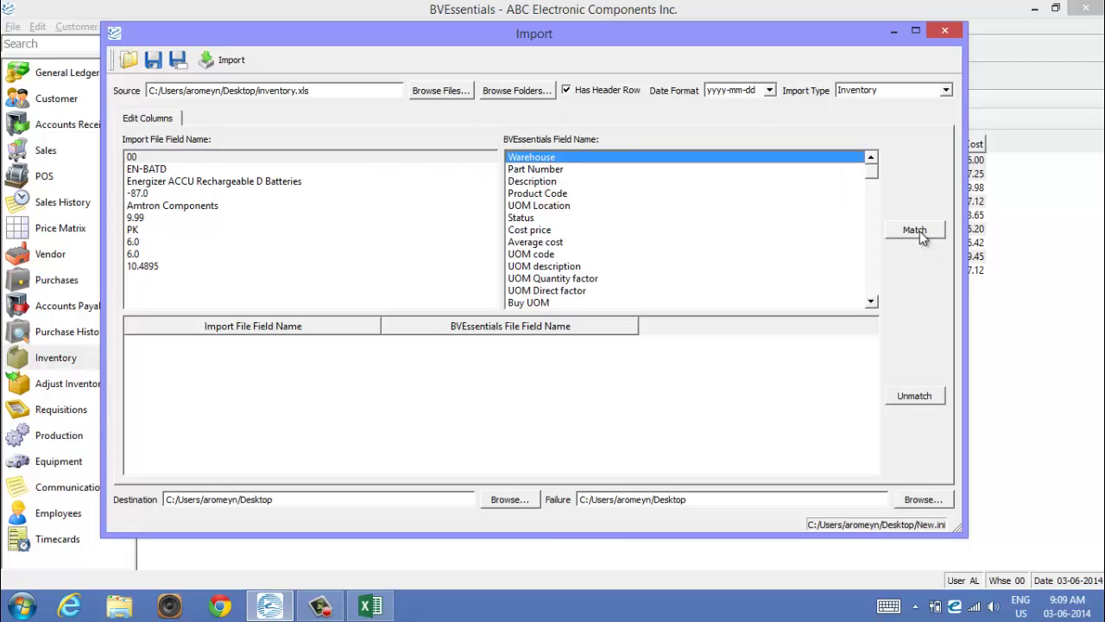
{"action": "left_click", "coordinate": [917, 229]}
{"action": "left_click", "coordinate": [166, 157]}
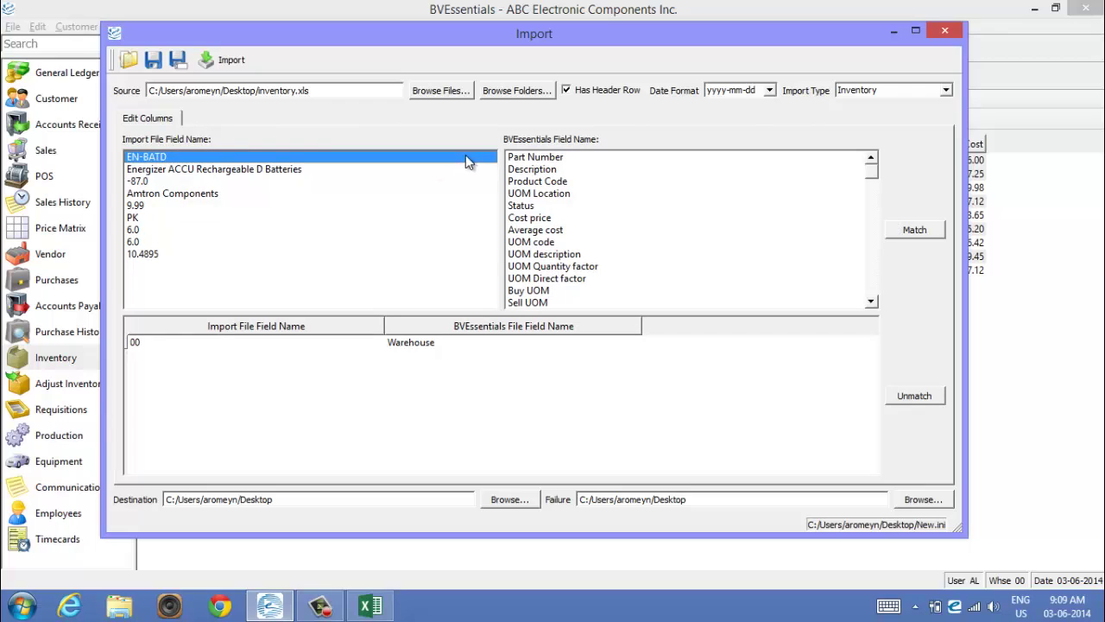
{"action": "left_click", "coordinate": [535, 159]}
{"action": "left_click", "coordinate": [916, 230]}
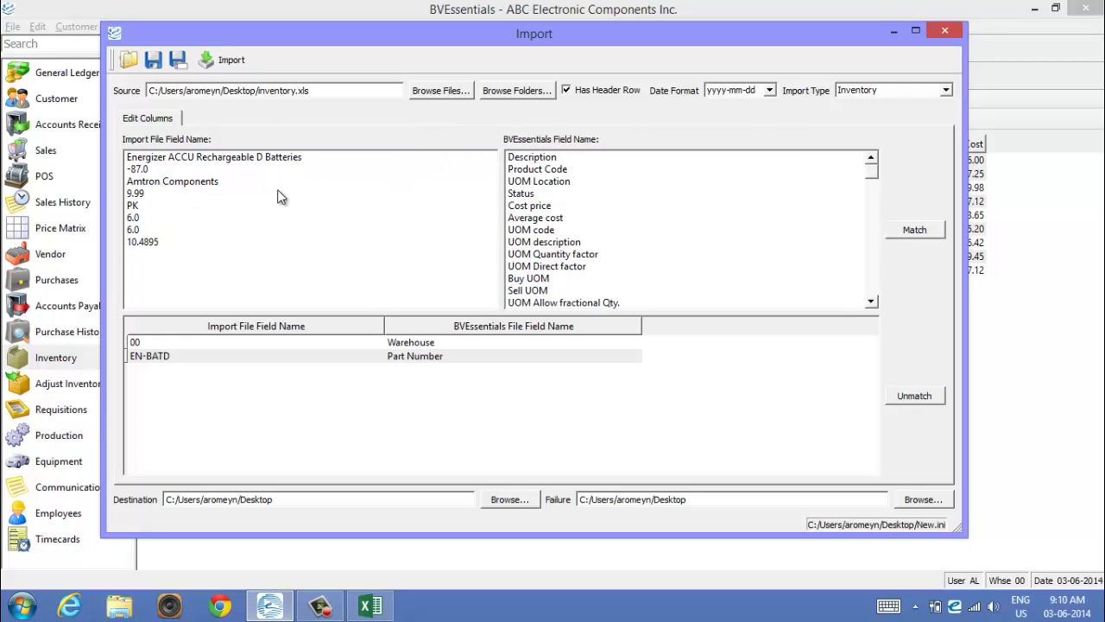
Step: Turn off Has Header Row and match the NewSell1 import field to Selling price 1
{"action": "left_click", "coordinate": [587, 91]}
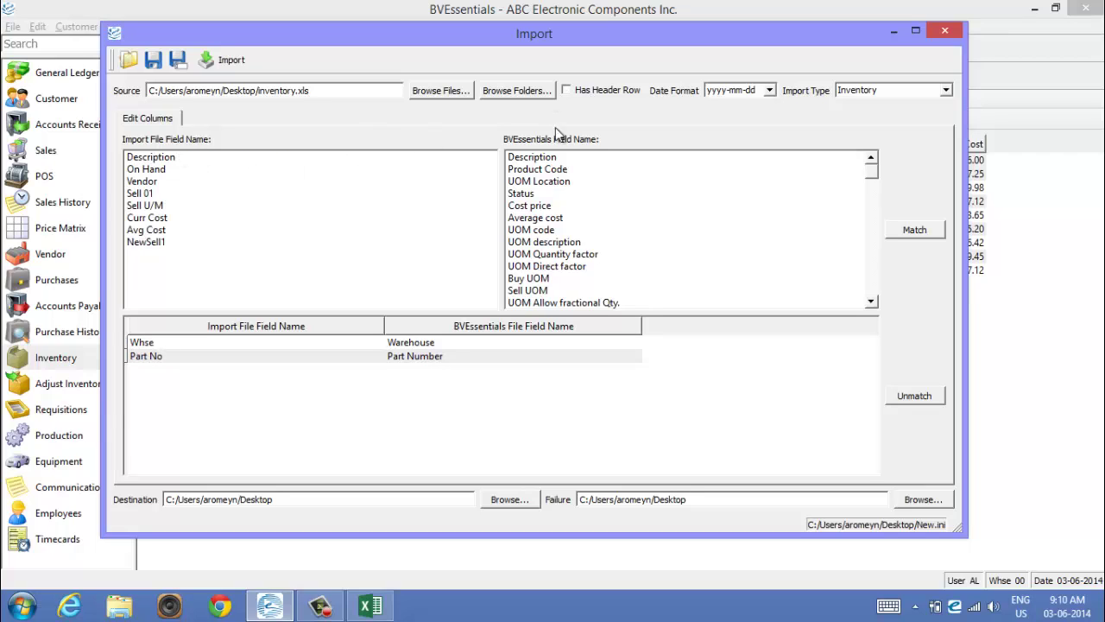
{"action": "left_click", "coordinate": [161, 244]}
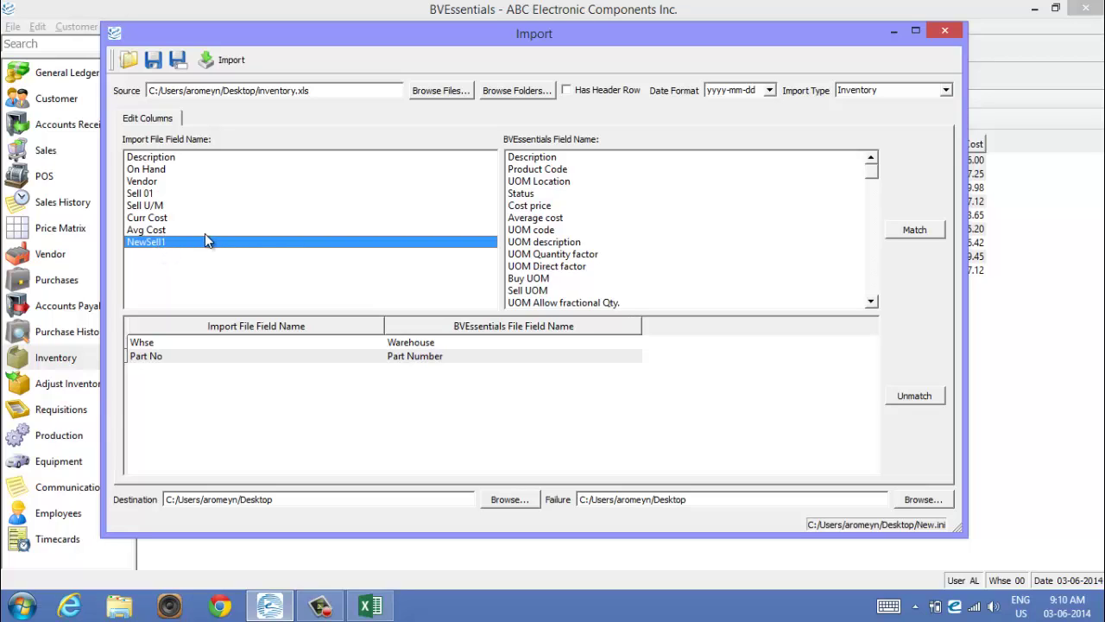
{"action": "left_click", "coordinate": [872, 303]}
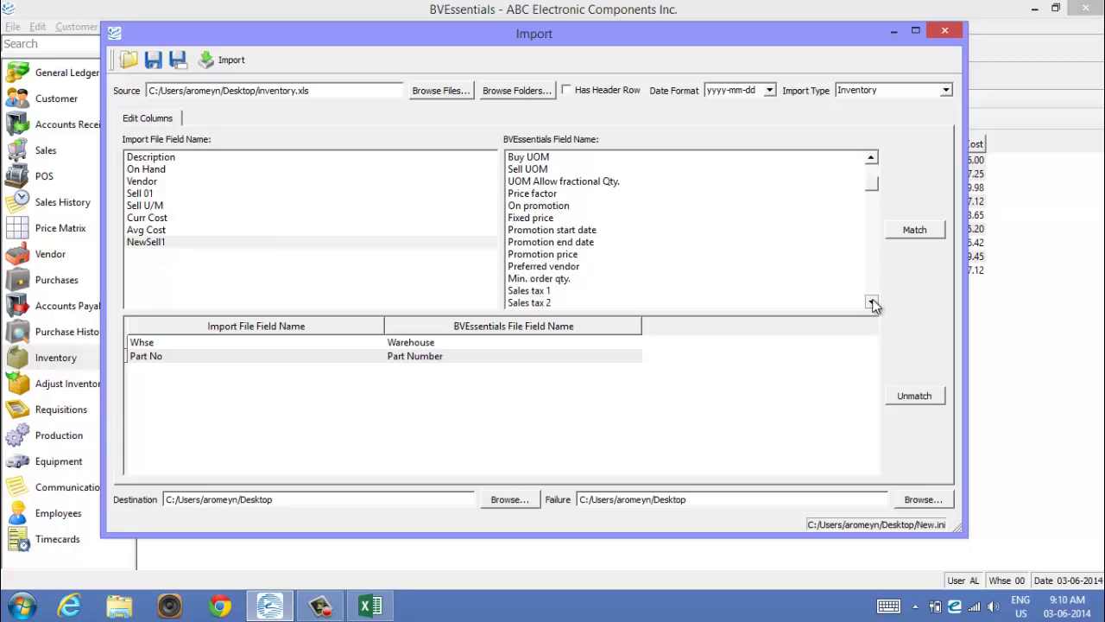
{"action": "left_click_drag", "start_coordinate": [873, 304], "coordinate": [872, 304]}
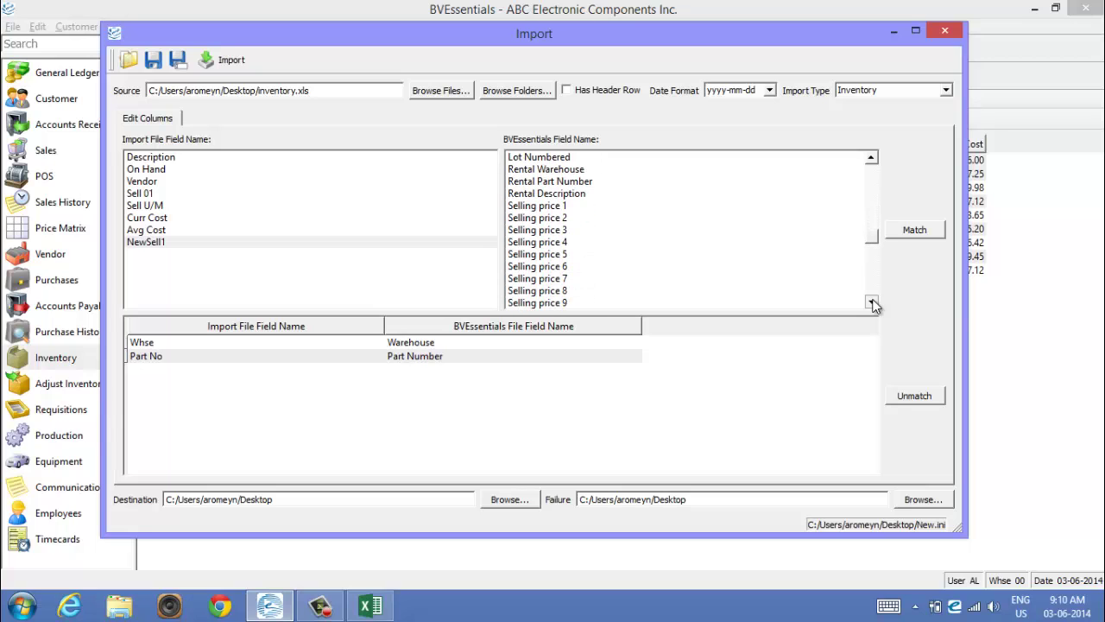
{"action": "left_click", "coordinate": [563, 207]}
{"action": "left_click", "coordinate": [912, 231]}
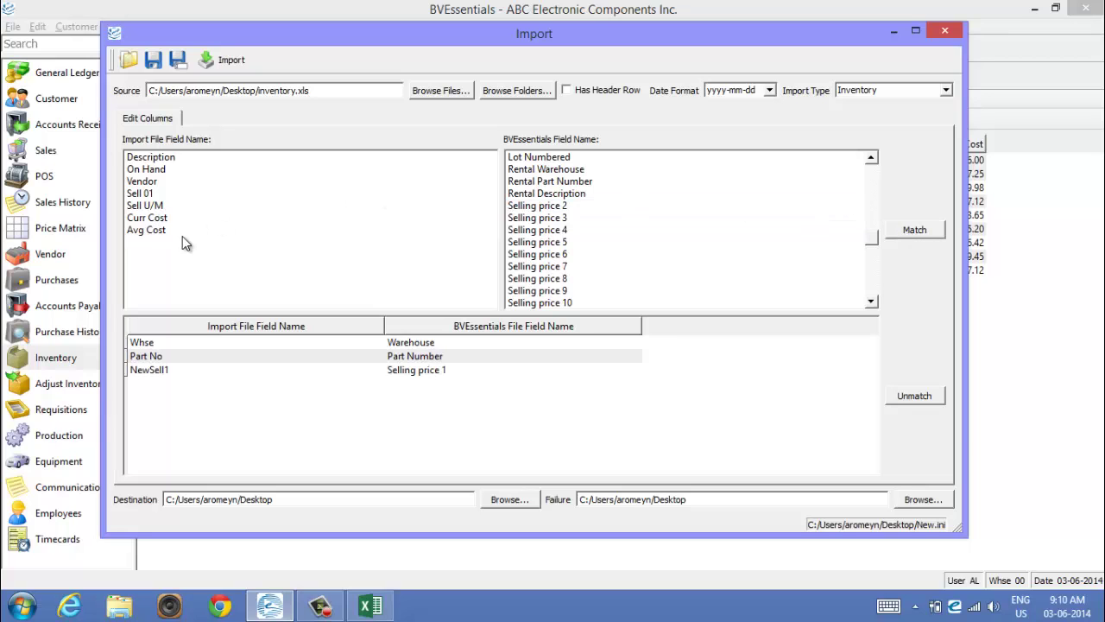
Step: Match the Sell U/M import field to the BVEssentials field UOM code
{"action": "left_click", "coordinate": [155, 206]}
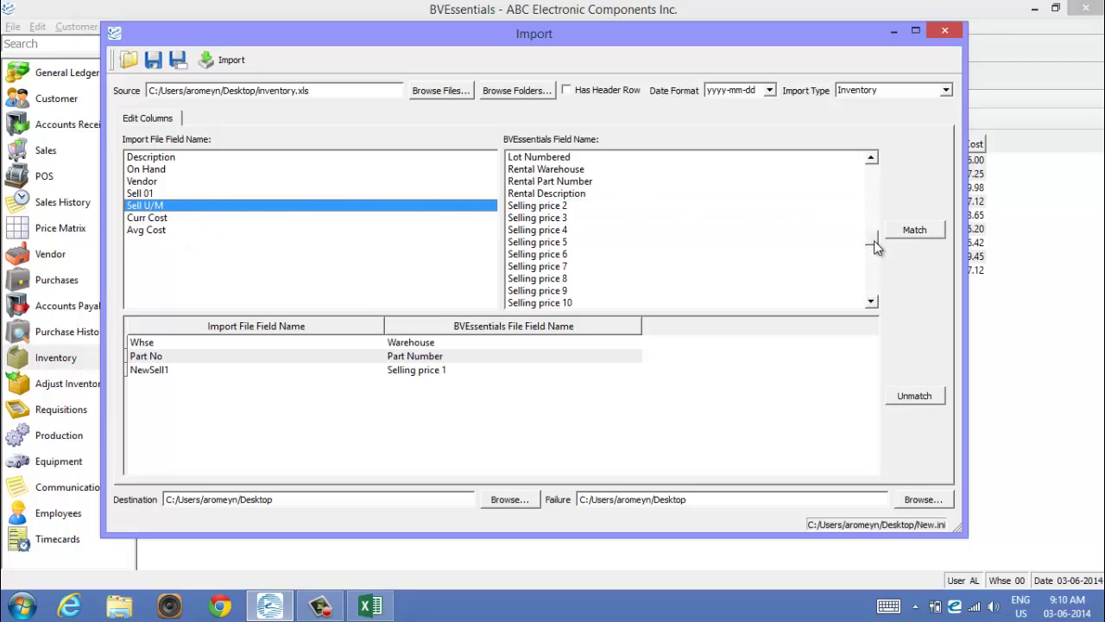
{"action": "left_click_drag", "start_coordinate": [874, 241], "coordinate": [872, 165]}
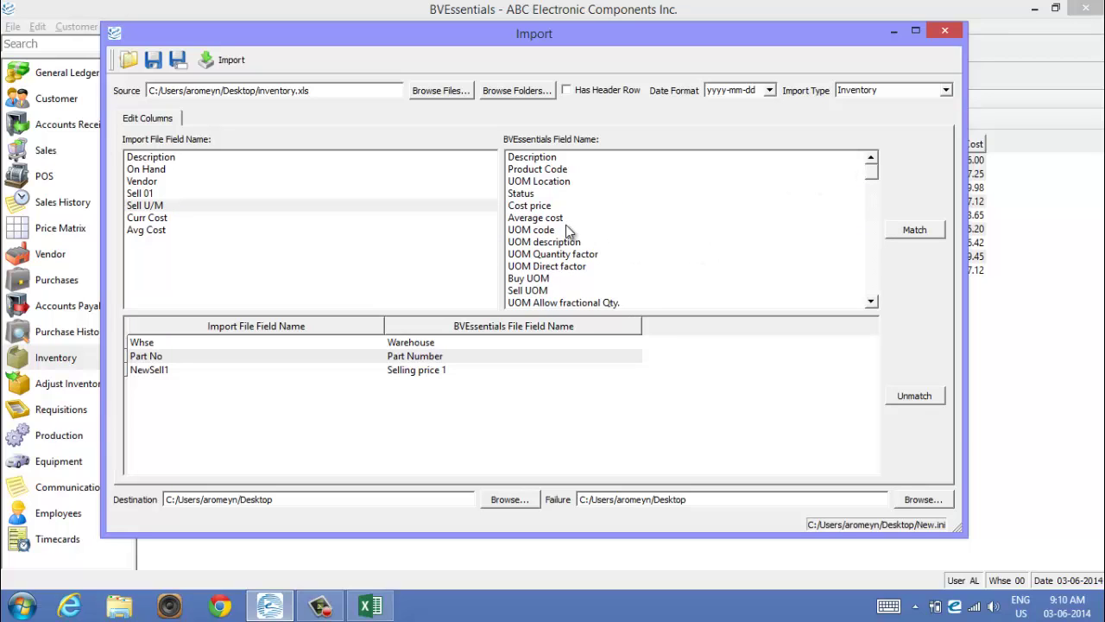
{"action": "left_click", "coordinate": [542, 232]}
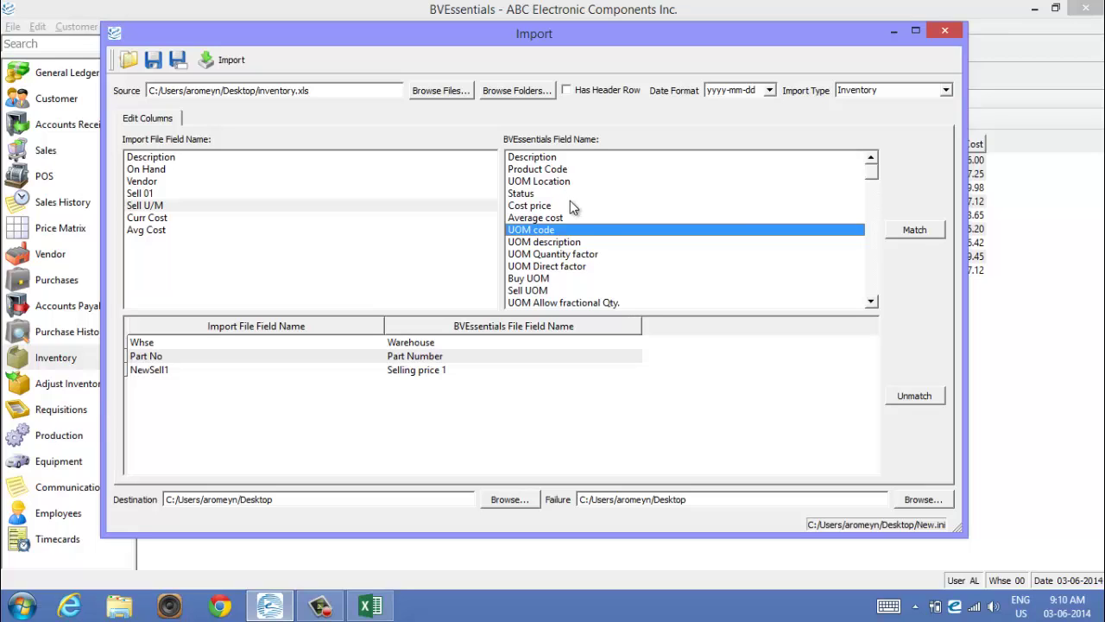
{"action": "left_click", "coordinate": [915, 230]}
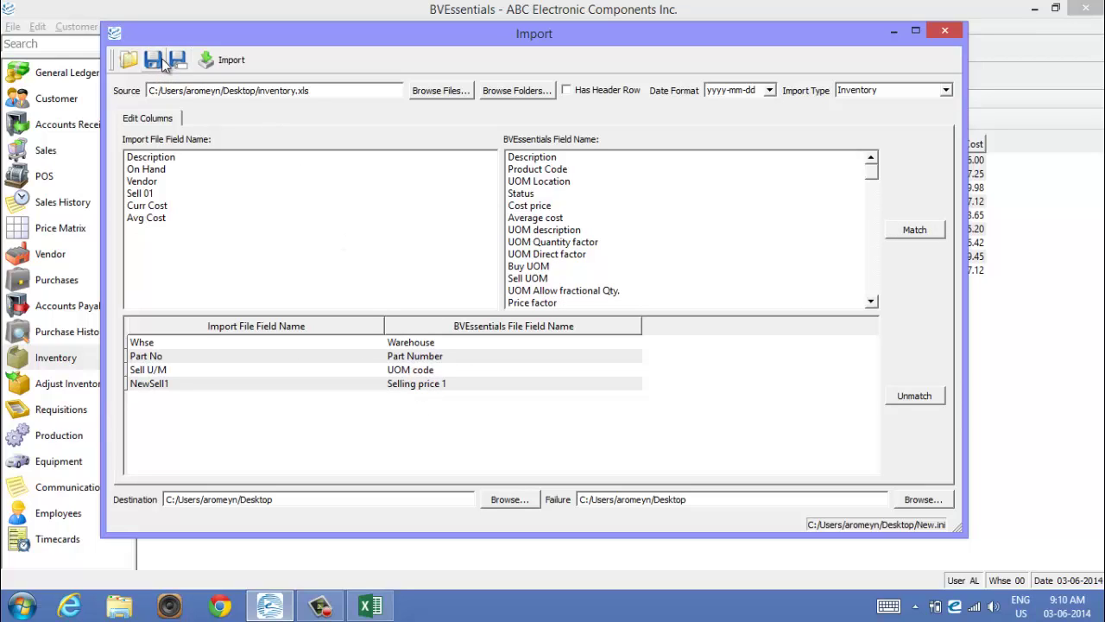
Step: Close the Import window, reopen it, and reposition it higher over the inventory list
{"action": "left_click", "coordinate": [946, 31]}
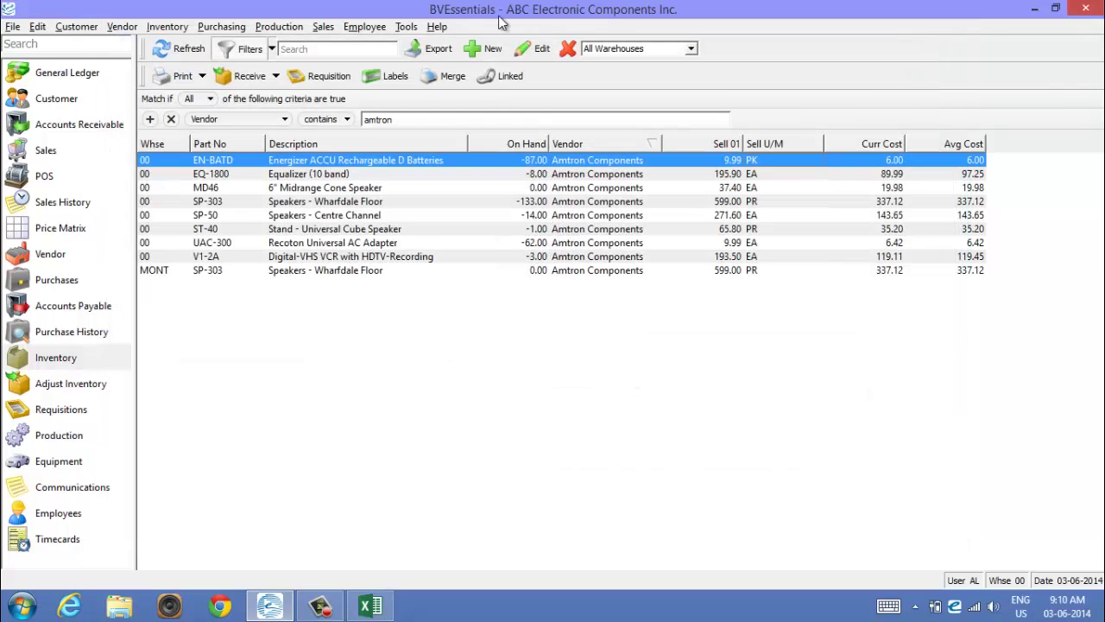
{"action": "left_click", "coordinate": [411, 29]}
{"action": "left_click", "coordinate": [436, 47]}
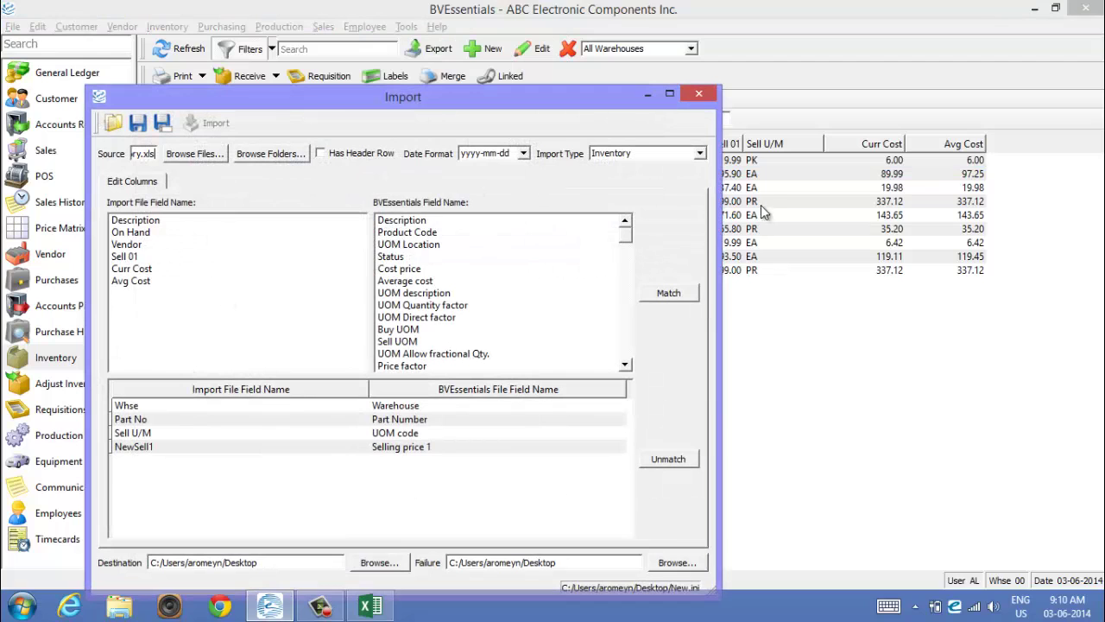
{"action": "left_click_drag", "start_coordinate": [610, 104], "coordinate": [756, 45]}
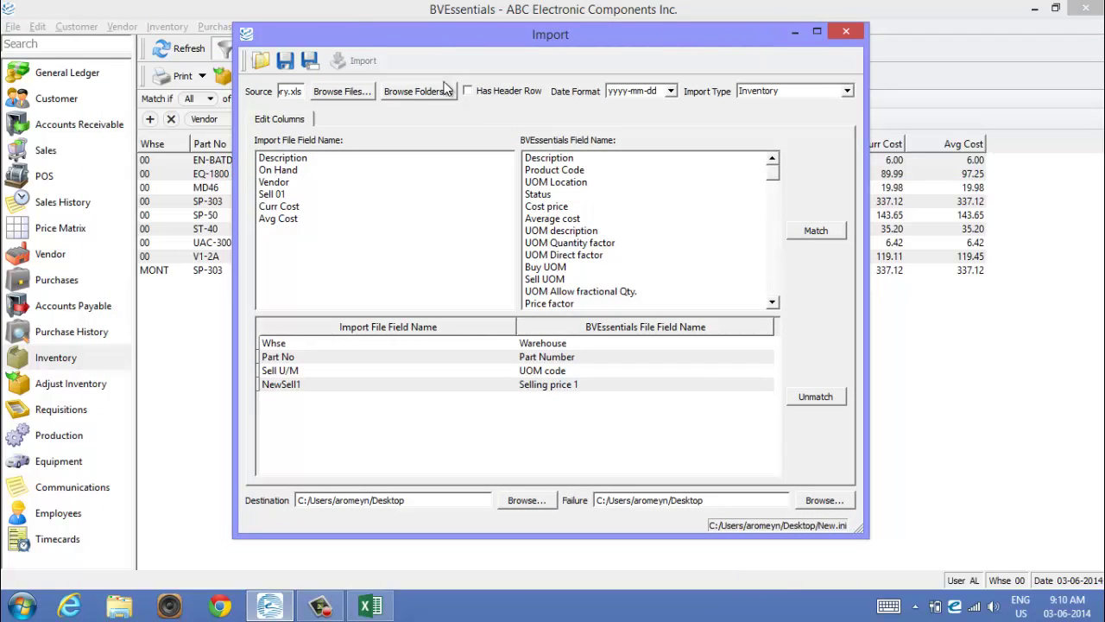
Step: Try to import inventory.xls with Has Header Row turned off, review the import message, and dismiss it
{"action": "left_click", "coordinate": [354, 219]}
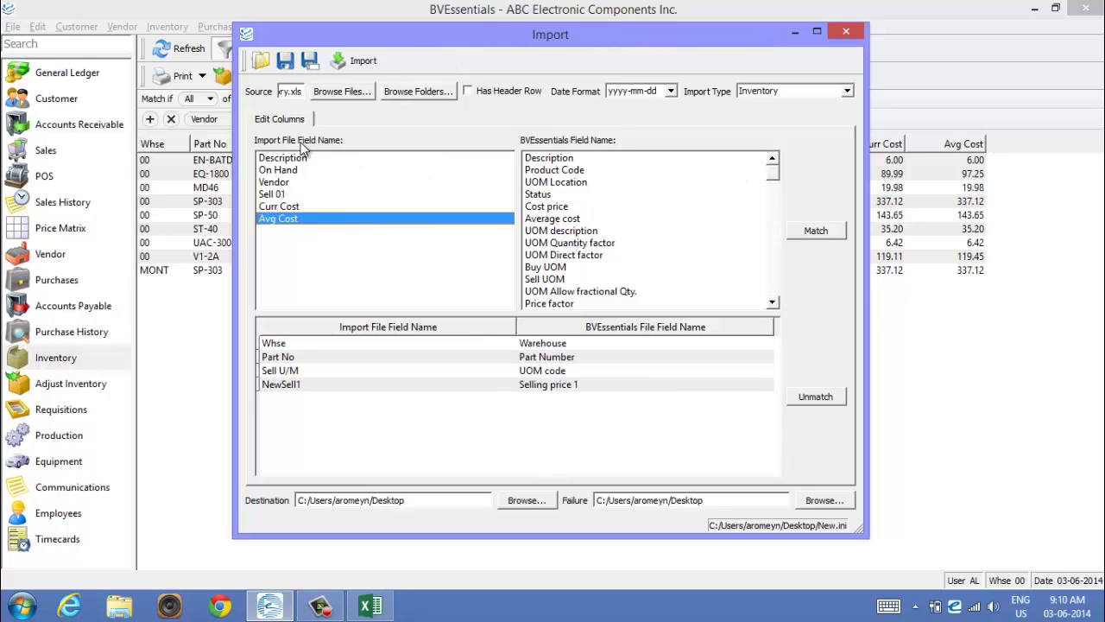
{"action": "left_click", "coordinate": [361, 62]}
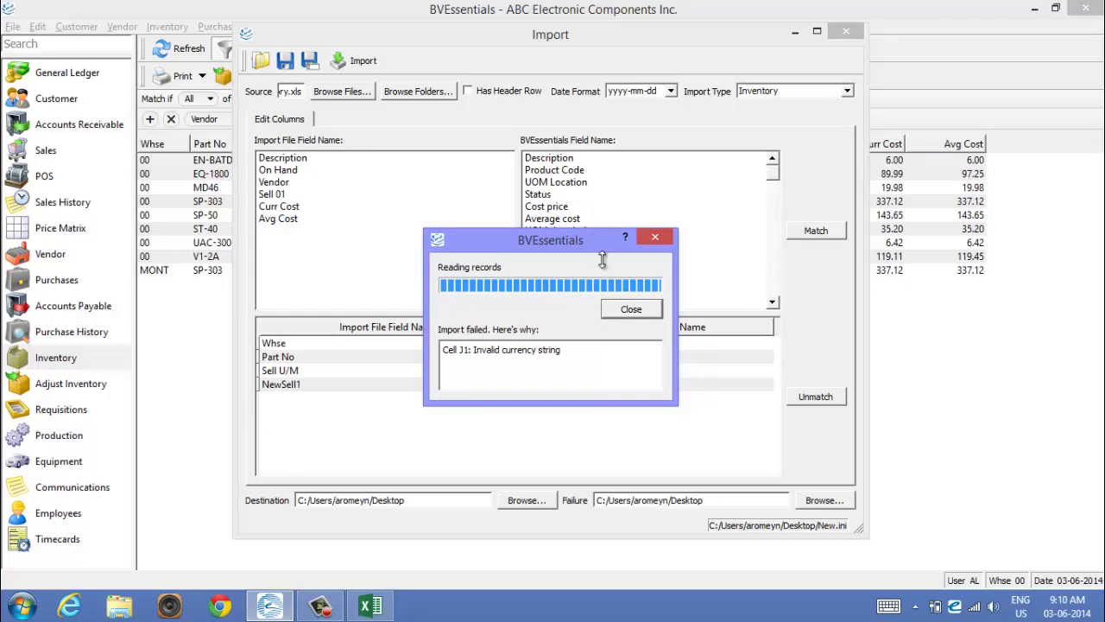
{"action": "left_click_drag", "start_coordinate": [583, 237], "coordinate": [524, 206]}
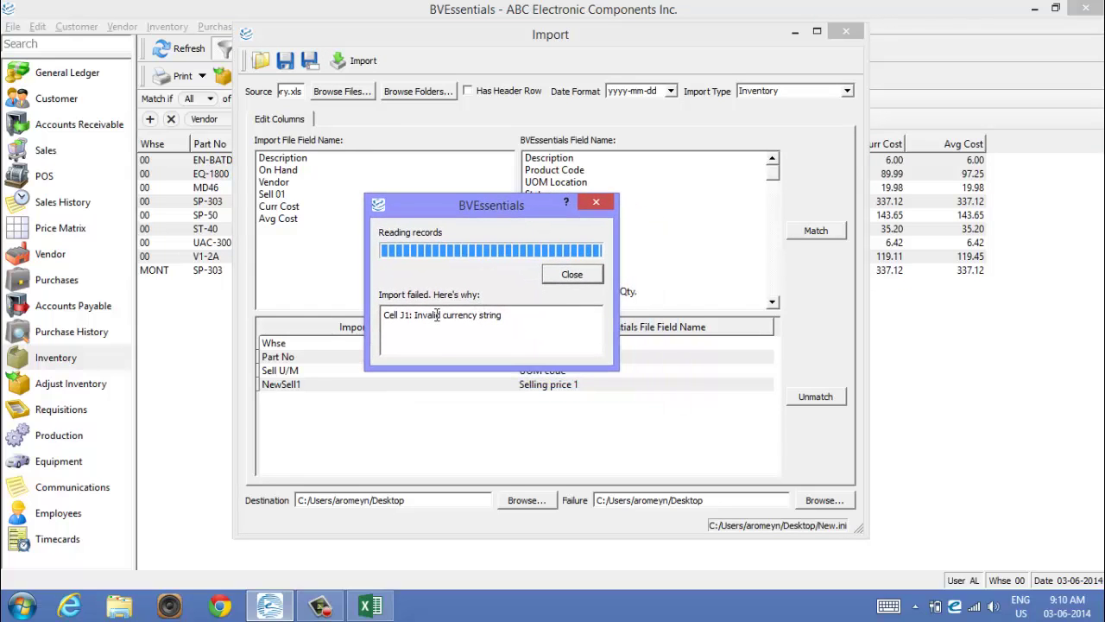
{"action": "left_click", "coordinate": [573, 275]}
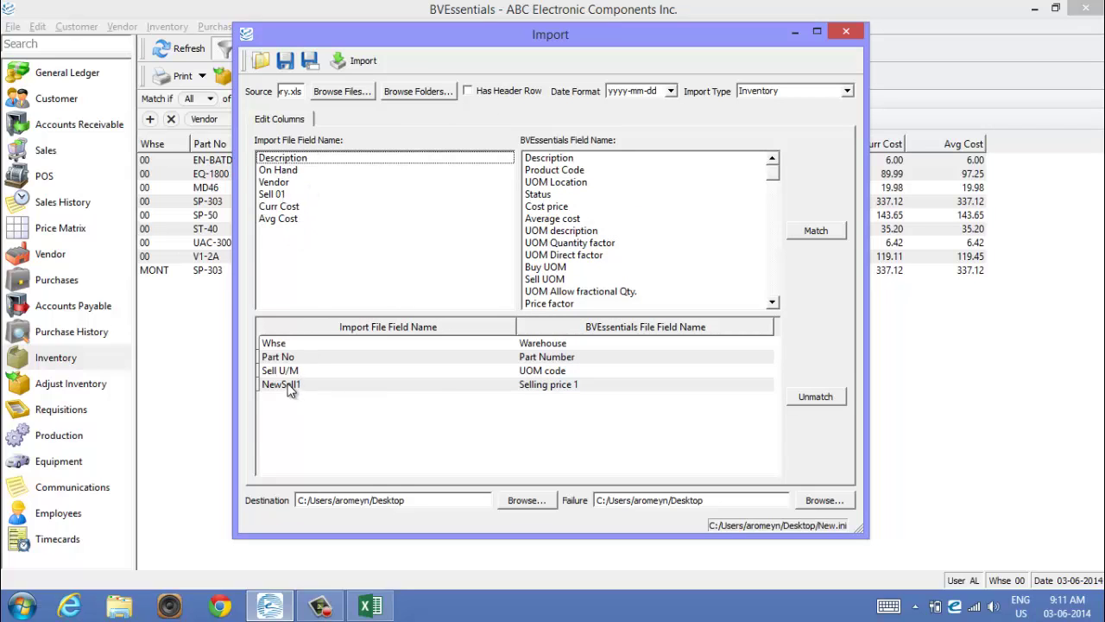
Step: Turn on Has Header Row, import the matched fields from inventory.xls, and close the import progress dialog
{"action": "left_click", "coordinate": [473, 91]}
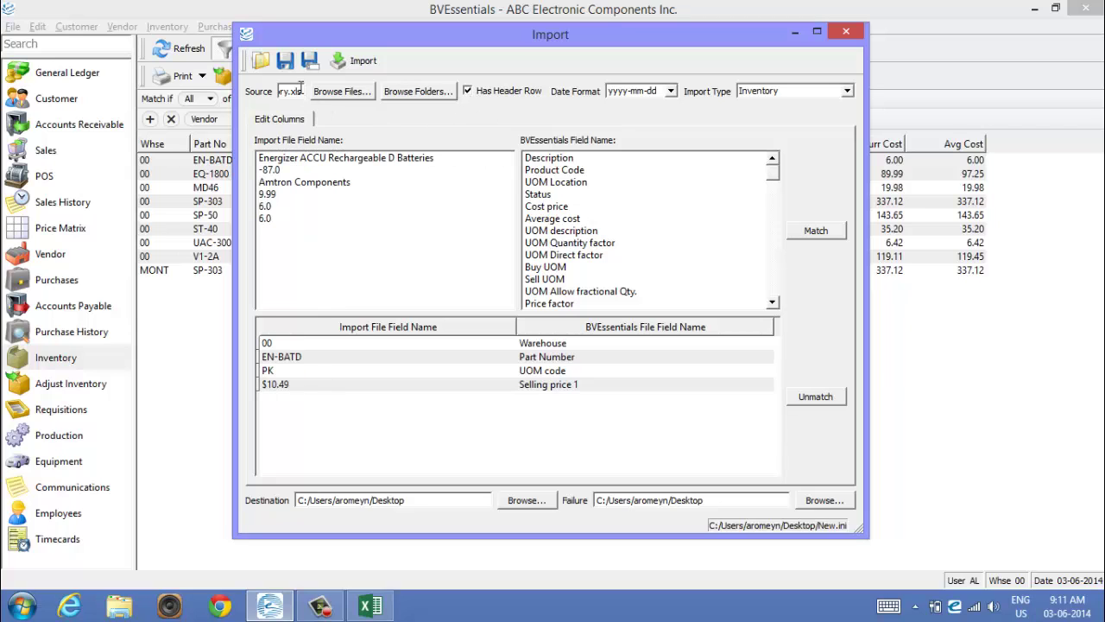
{"action": "left_click", "coordinate": [363, 66]}
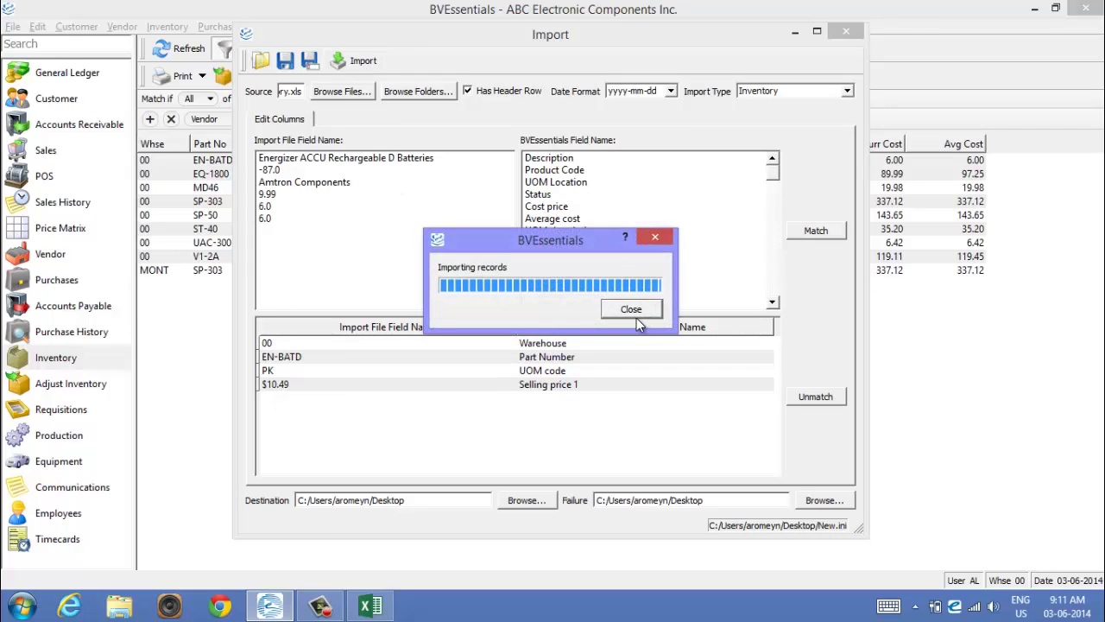
{"action": "left_click", "coordinate": [632, 309]}
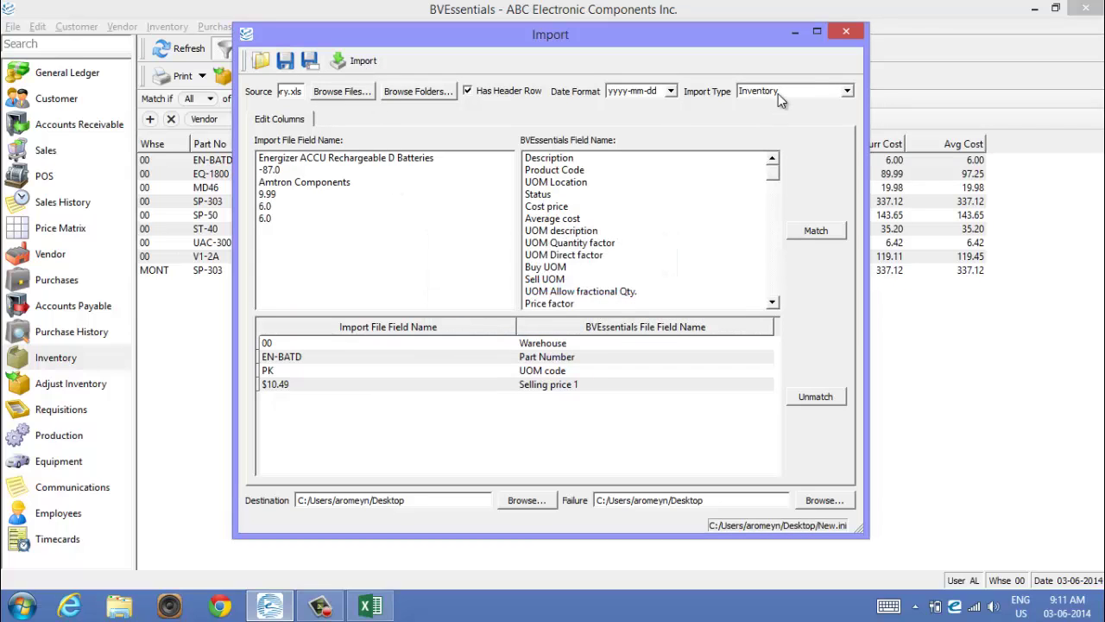